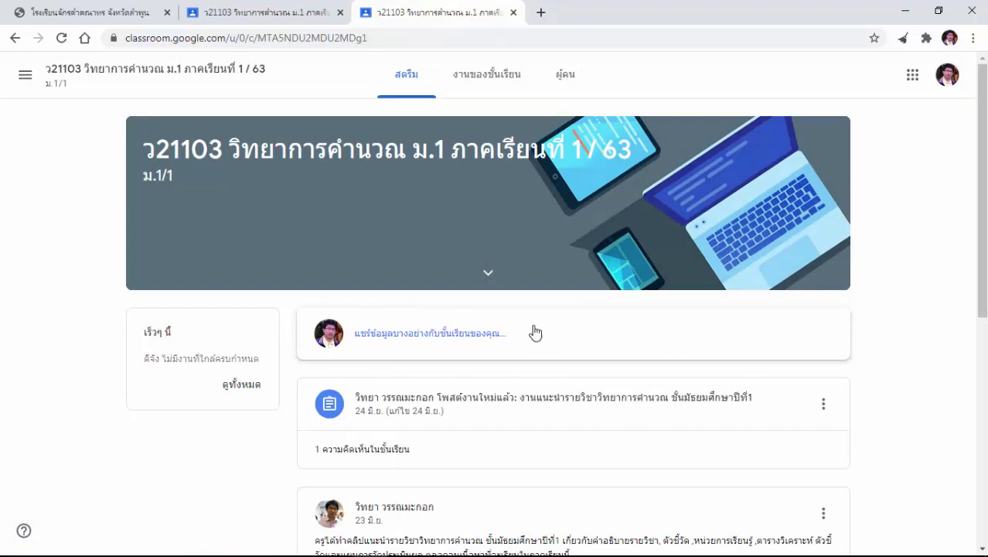
- Scroll the Stream briefly, then go to the Classwork page for course ว21103
{"action": "scroll", "coordinate": [523, 325], "scroll_direction": "down", "scroll_amount": 1}
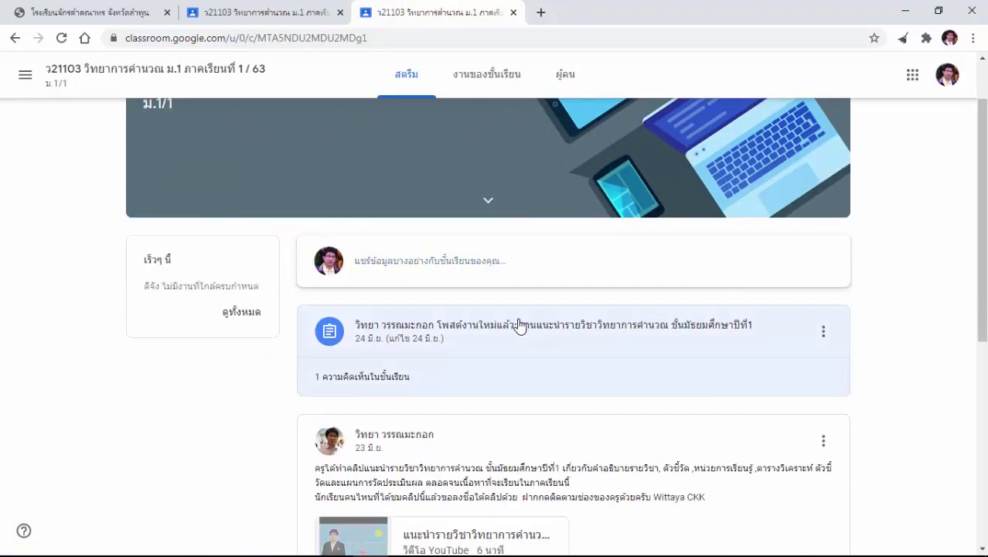
{"action": "scroll", "coordinate": [349, 258], "scroll_direction": "up", "scroll_amount": 1}
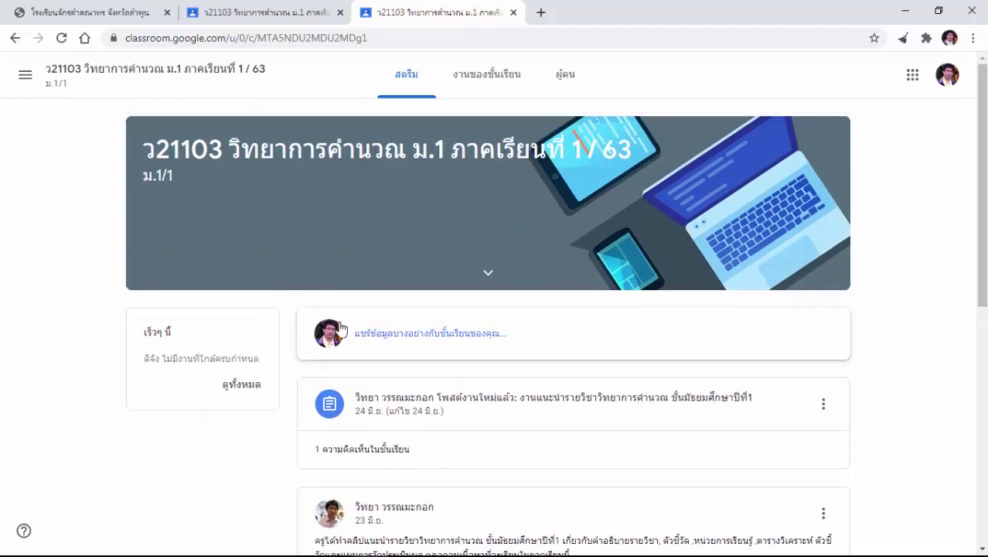
{"action": "left_click", "coordinate": [499, 88]}
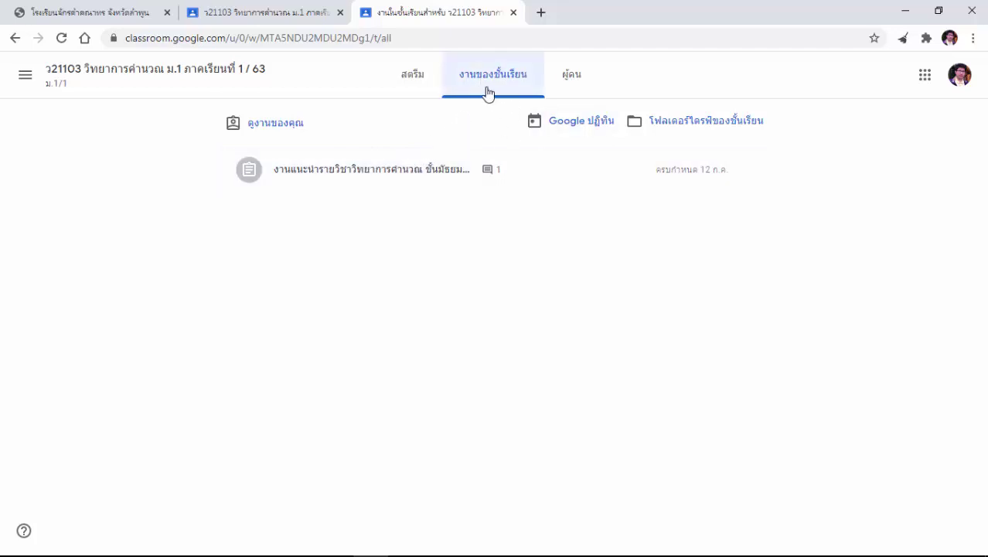
- Browse the class's People roster
{"action": "left_click", "coordinate": [573, 83]}
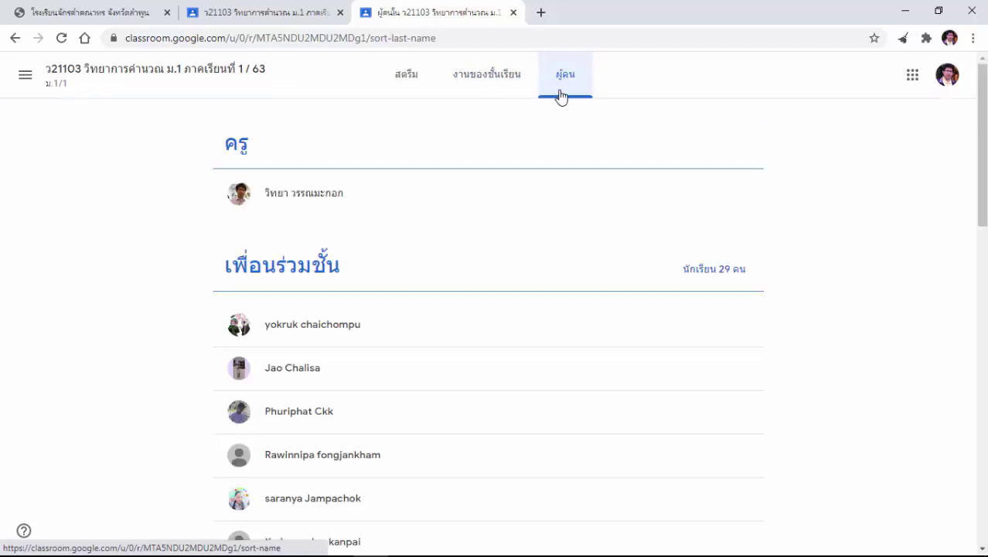
{"action": "scroll", "coordinate": [559, 103], "scroll_direction": "down", "scroll_amount": 3}
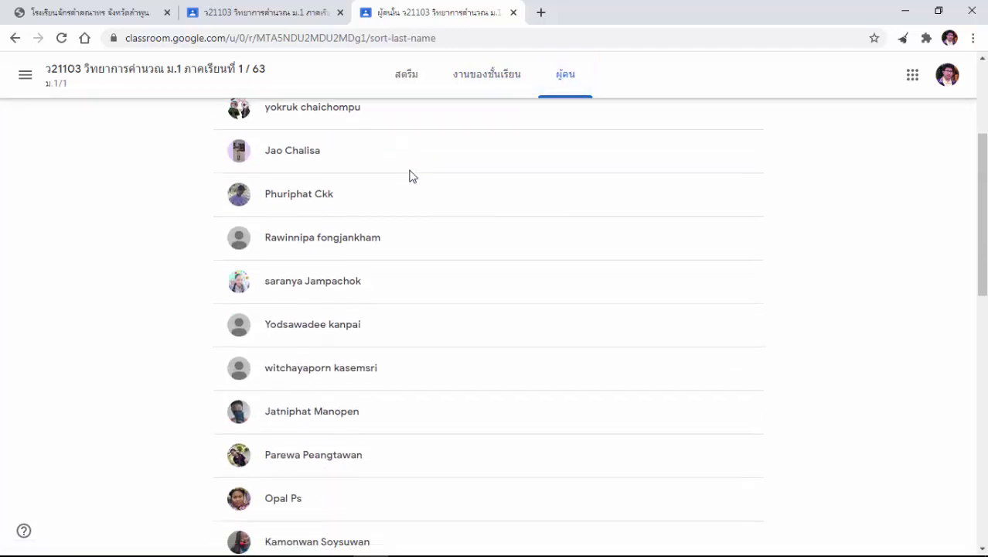
{"action": "scroll", "coordinate": [412, 177], "scroll_direction": "down", "scroll_amount": 9}
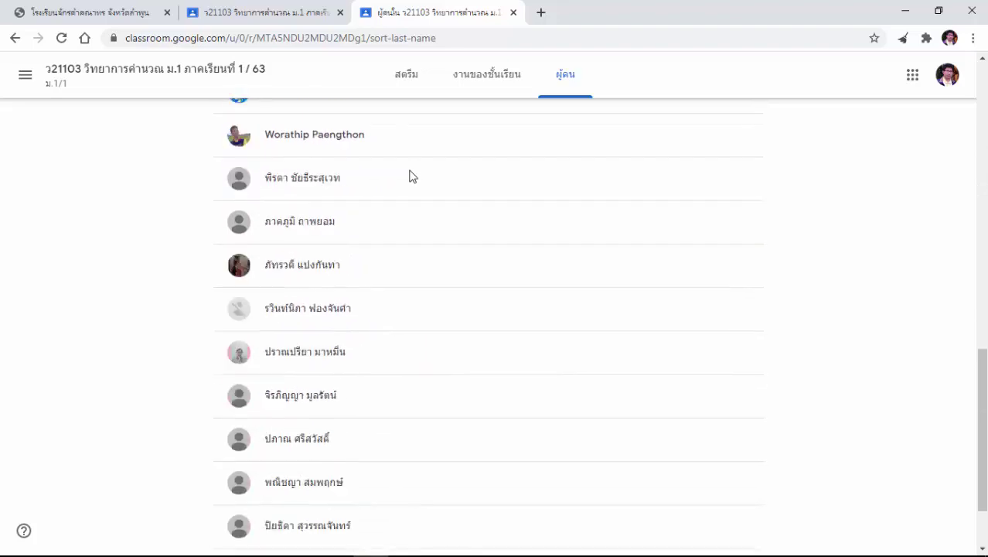
{"action": "scroll", "coordinate": [413, 176], "scroll_direction": "down", "scroll_amount": 1}
{"action": "scroll", "coordinate": [411, 176], "scroll_direction": "up", "scroll_amount": 12}
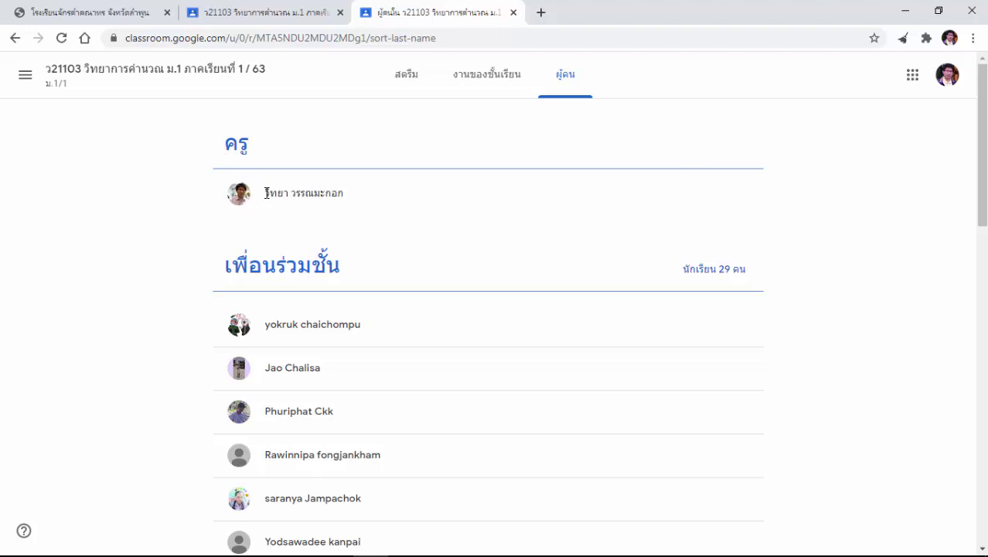
- Back on Classwork, expand the 5-point assignment and play its attached YouTube video
{"action": "left_click", "coordinate": [475, 78]}
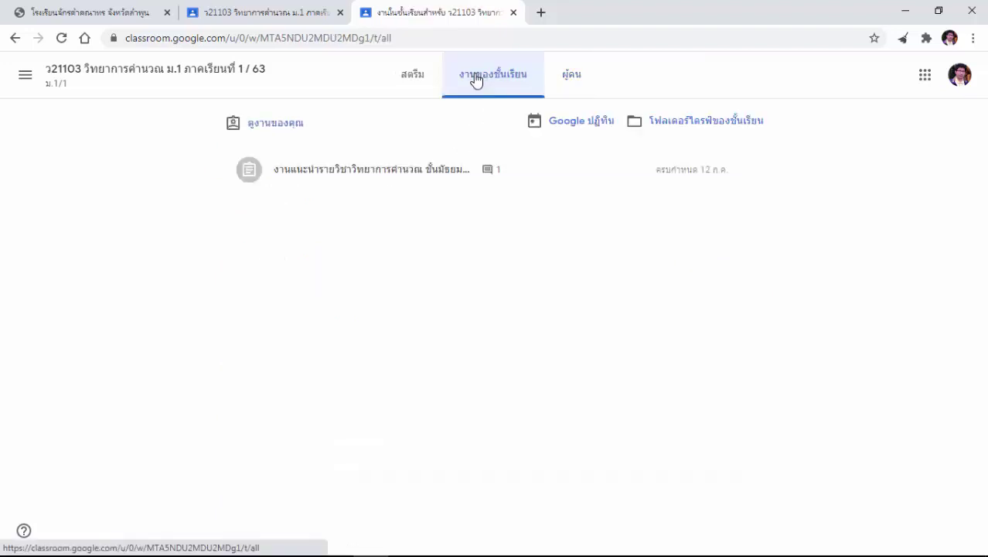
{"action": "left_click", "coordinate": [384, 177]}
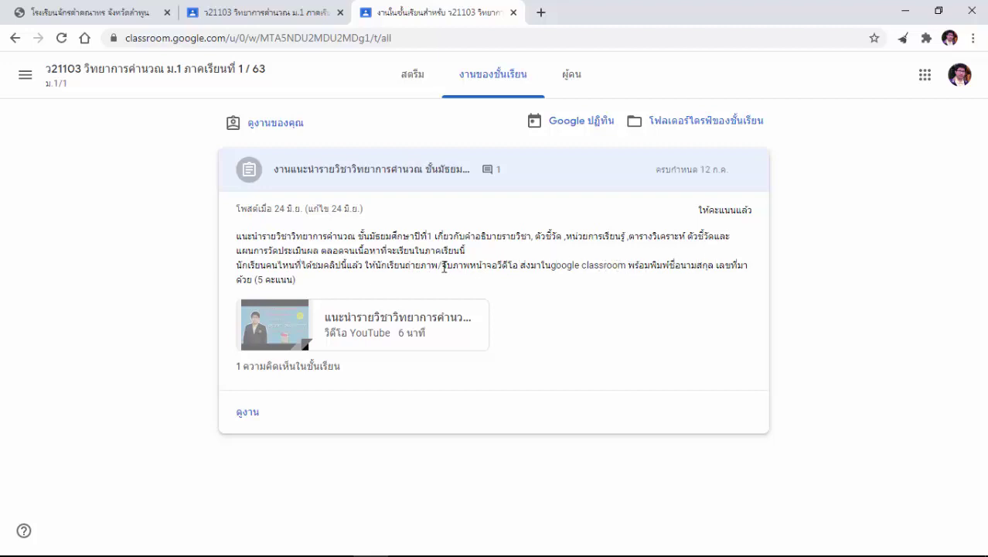
{"action": "left_click", "coordinate": [294, 331]}
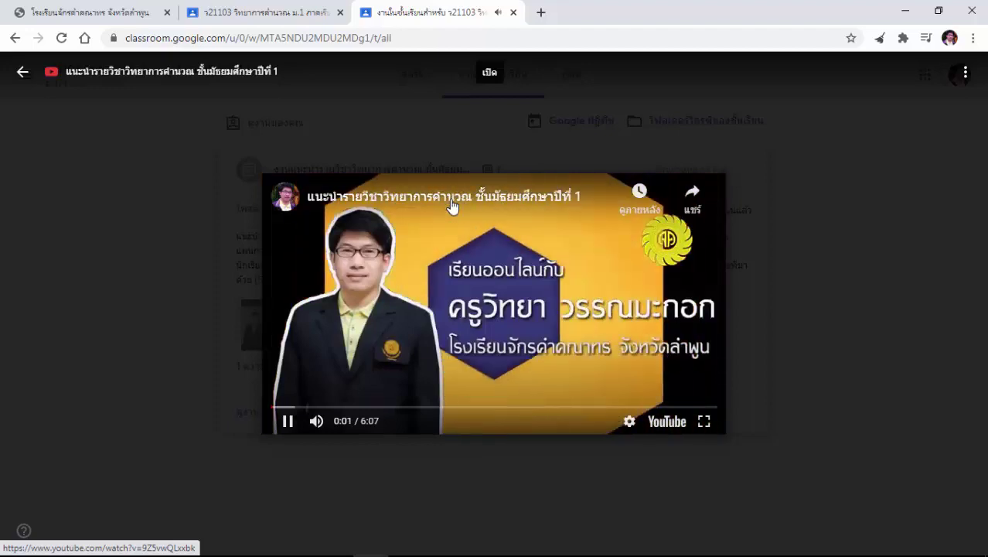
- Watch the video full screen on YouTube, skipping ahead to about 3:25 and pausing
{"action": "left_click", "coordinate": [453, 206]}
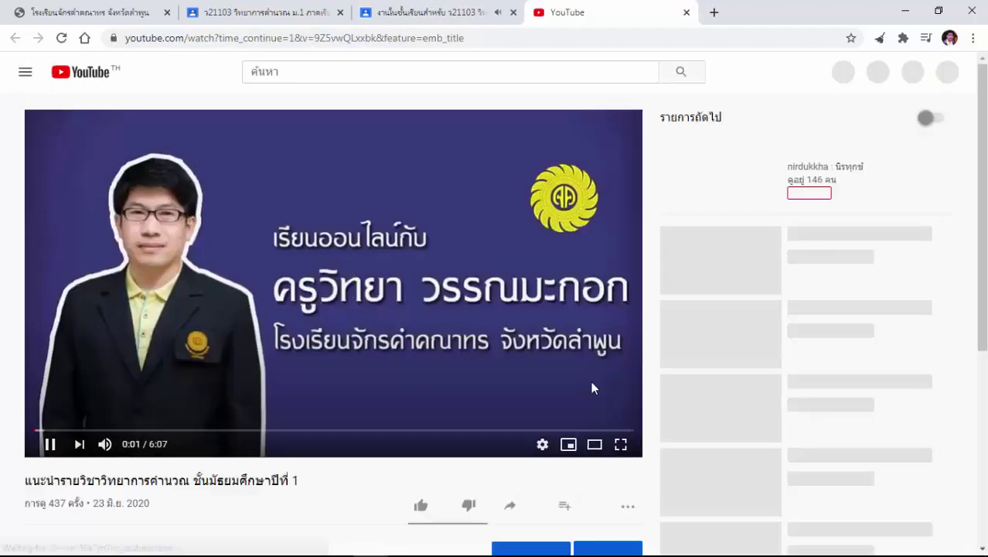
{"action": "left_click", "coordinate": [621, 442]}
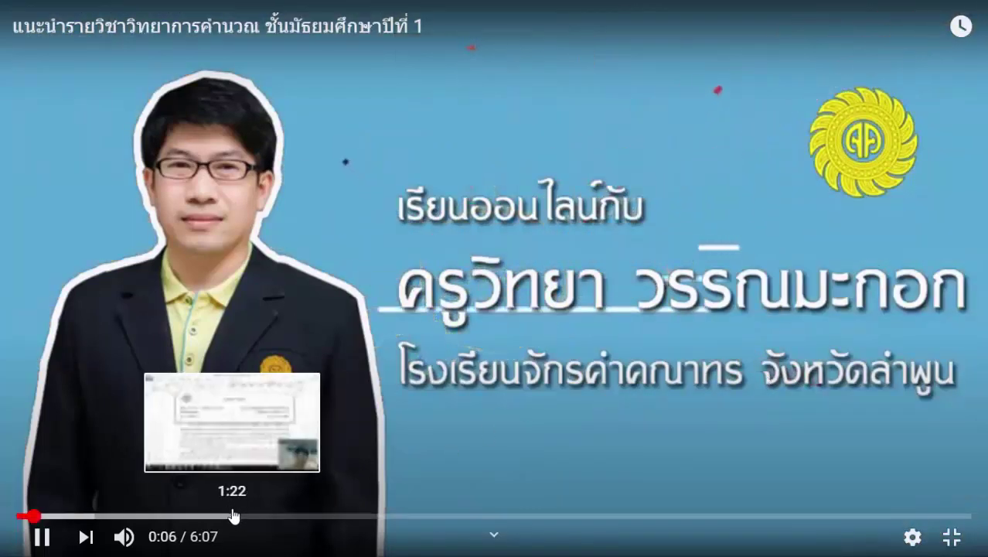
{"action": "left_click", "coordinate": [234, 516]}
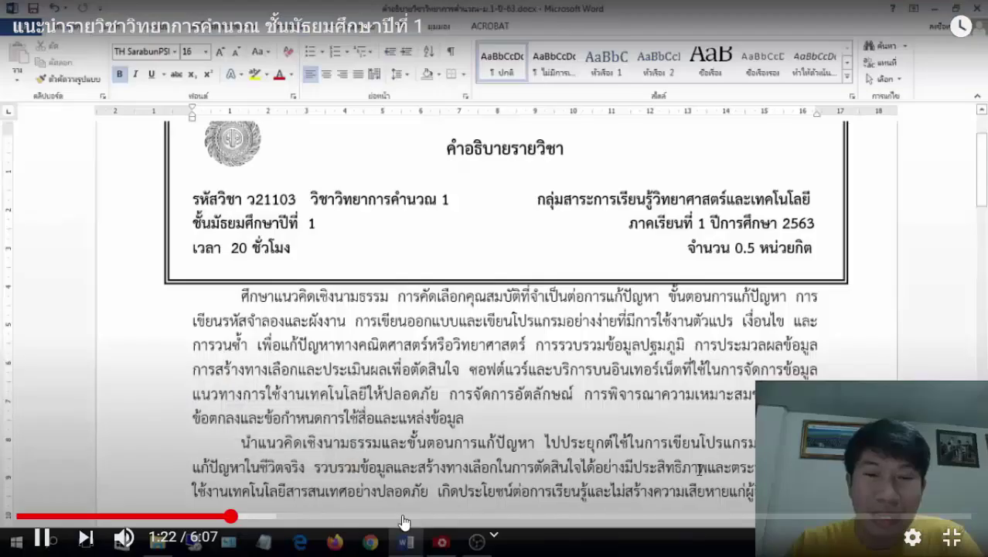
{"action": "left_click_drag", "start_coordinate": [233, 516], "coordinate": [550, 516]}
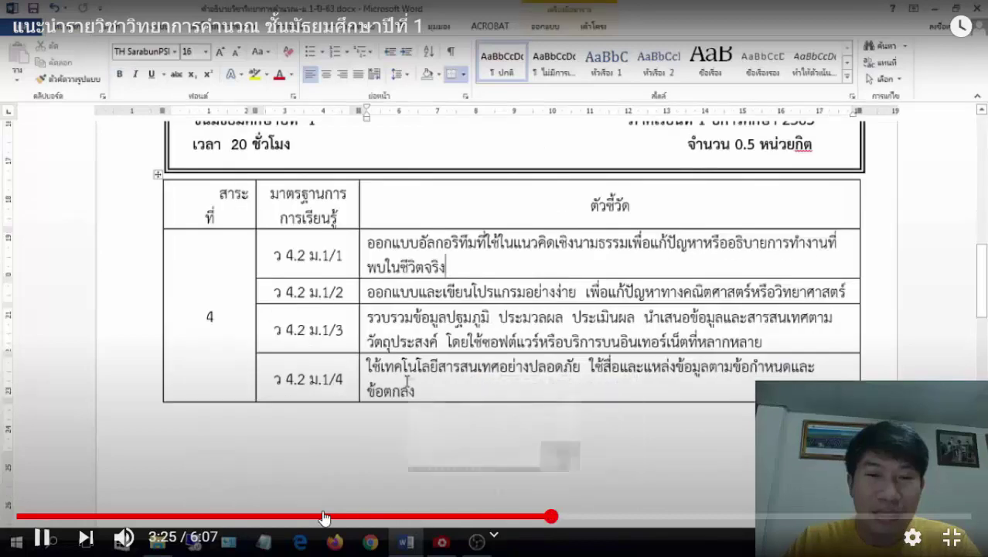
{"action": "left_click", "coordinate": [42, 537]}
- Seek the video to 2:25, where the indicators table shows, and exit full screen
{"action": "left_click", "coordinate": [511, 516]}
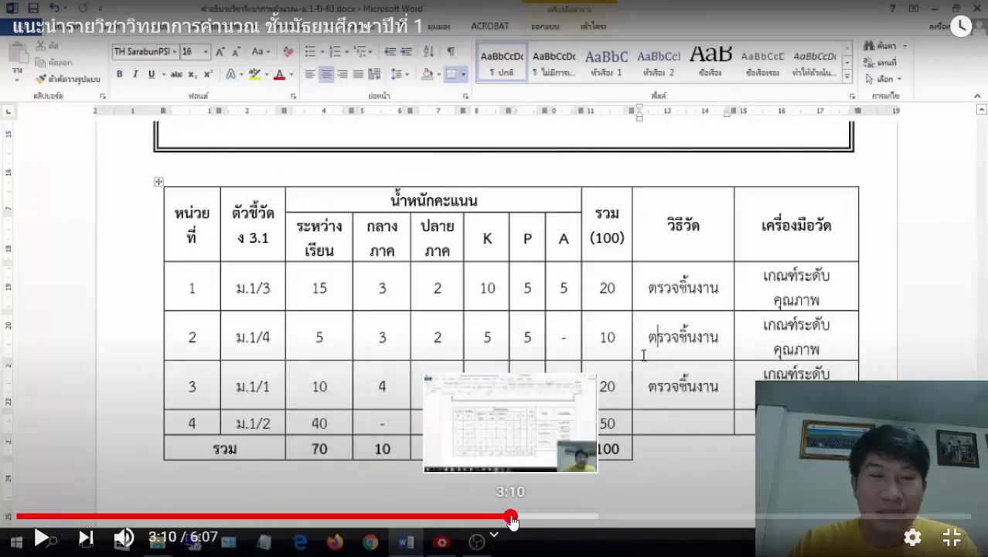
{"action": "left_click", "coordinate": [470, 516]}
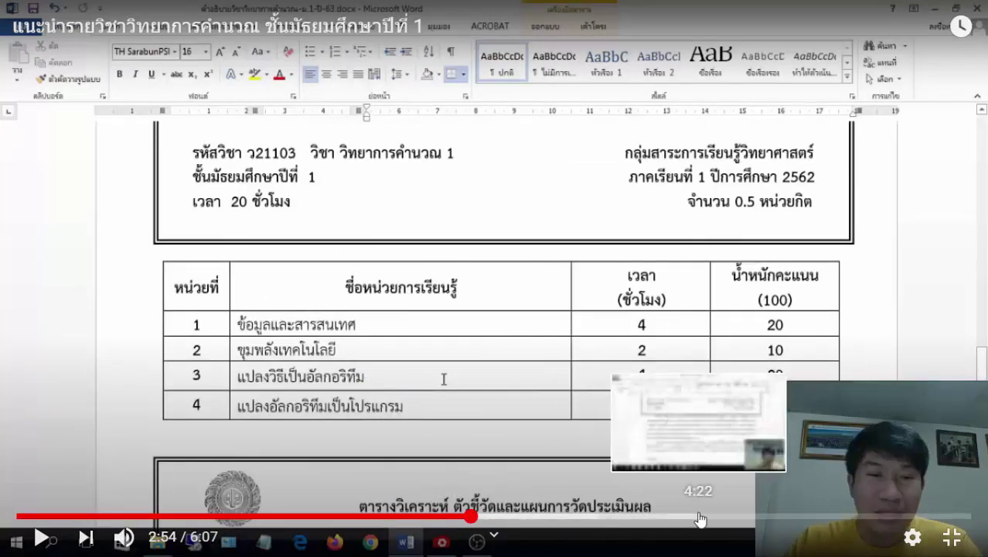
{"action": "left_click", "coordinate": [700, 516]}
{"action": "left_click", "coordinate": [745, 516]}
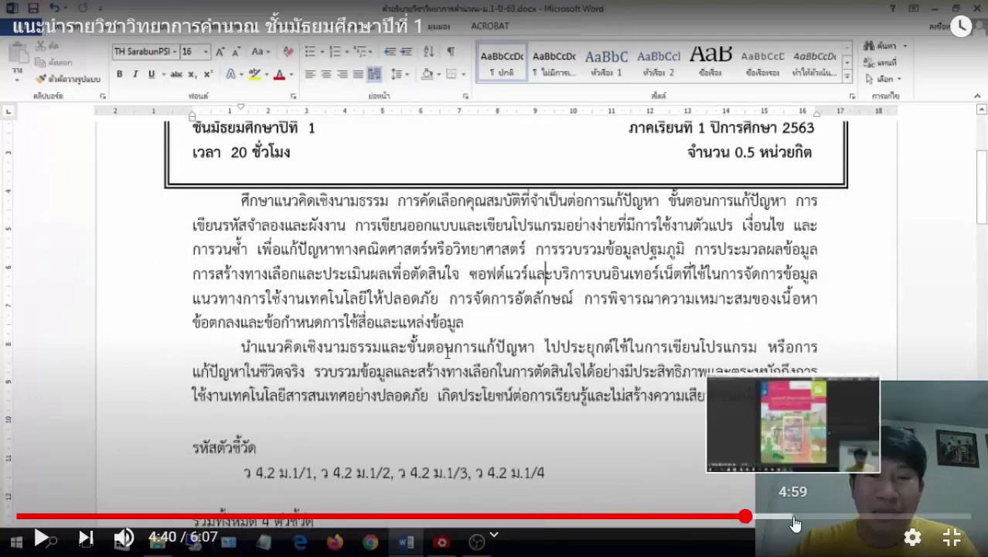
{"action": "left_click", "coordinate": [795, 516]}
{"action": "left_click", "coordinate": [686, 516]}
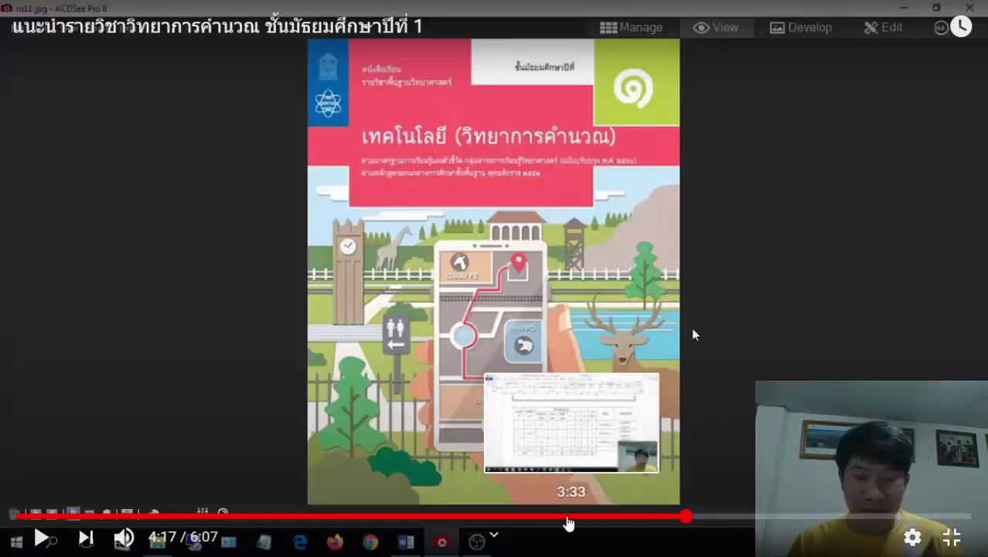
{"action": "left_click", "coordinate": [568, 516]}
{"action": "left_click", "coordinate": [485, 516]}
{"action": "left_click", "coordinate": [443, 516]}
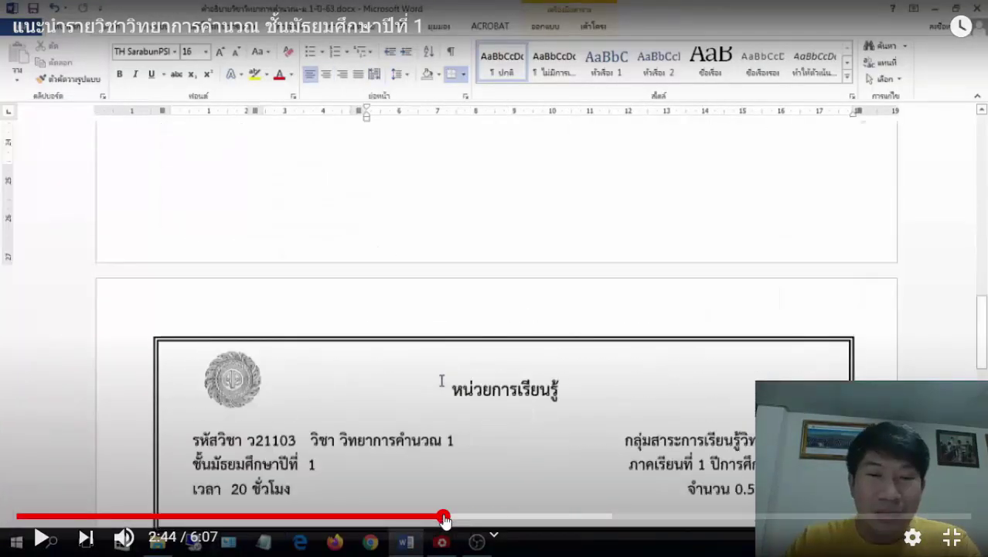
{"action": "left_click", "coordinate": [395, 516]}
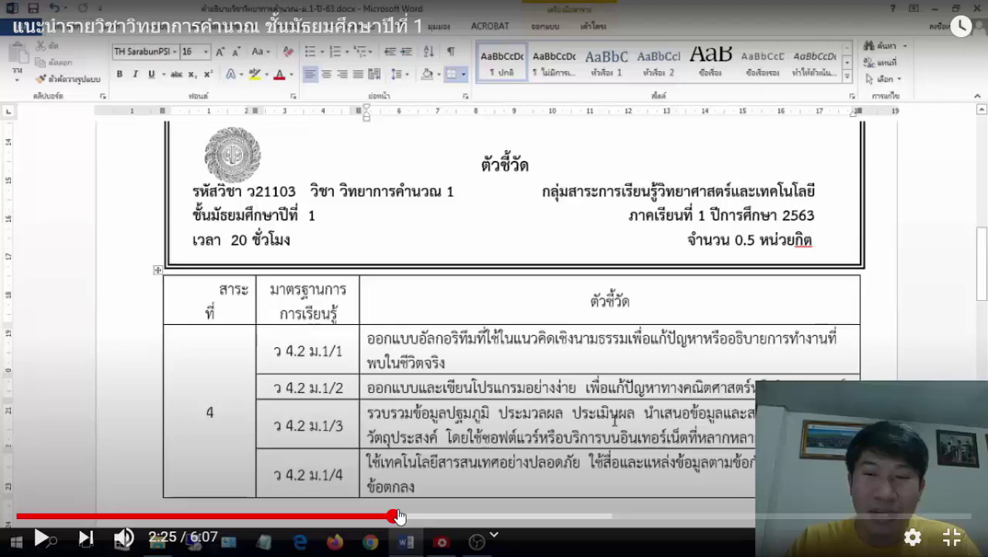
{"action": "key", "text": "Escape"}
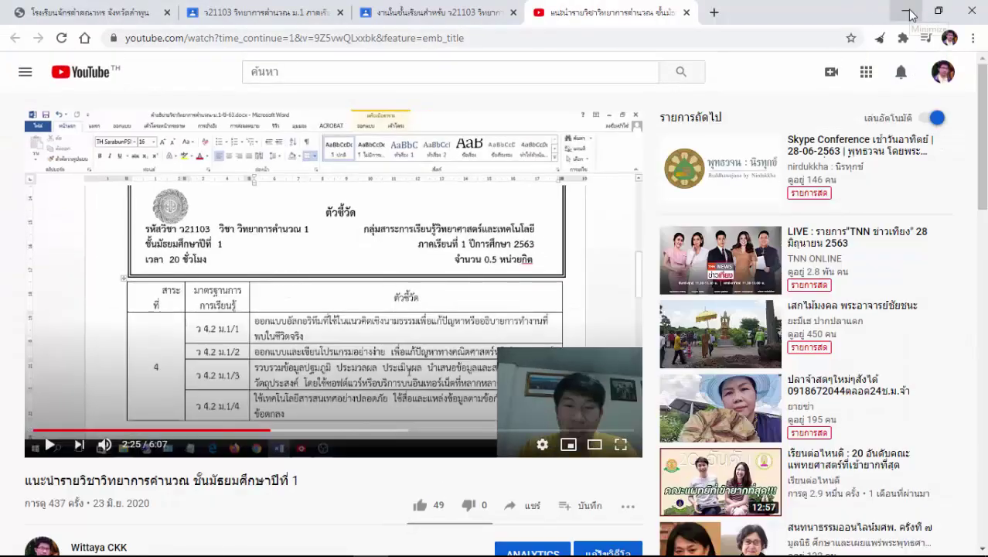
- Minimize the browser and launch Adobe Photoshop CS6 from the desktop
{"action": "left_click", "coordinate": [909, 13]}
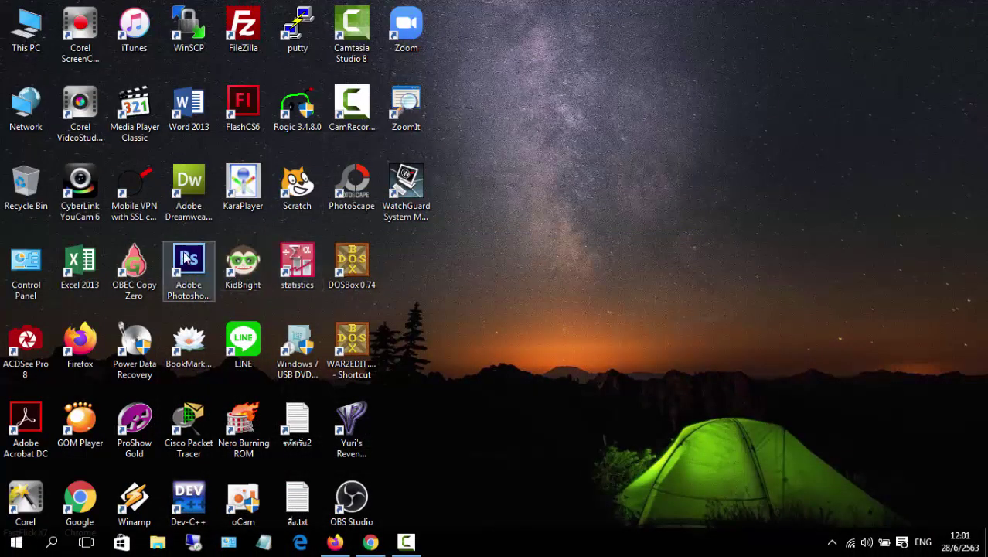
{"action": "double_click", "coordinate": [194, 272]}
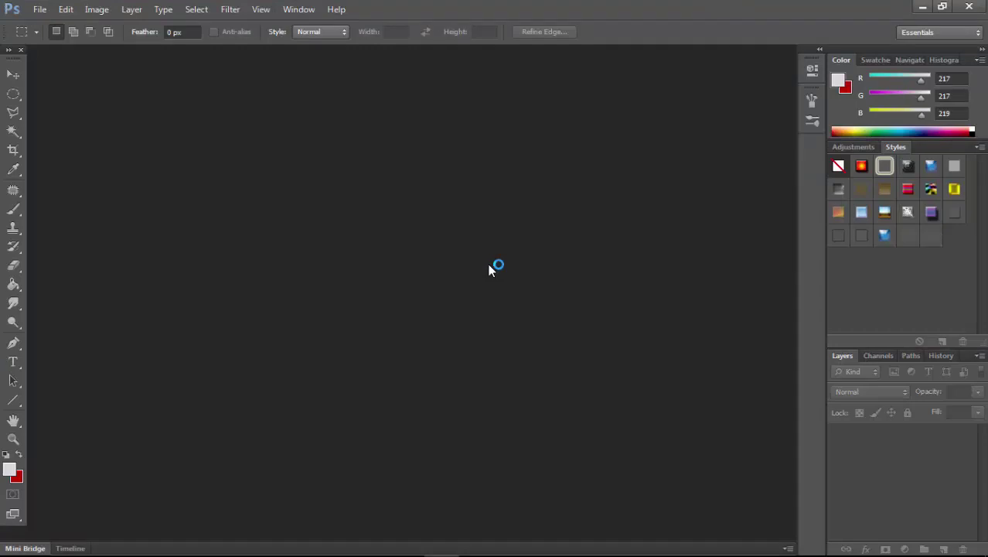
- Create a 1366×768 transparent document from the Clipboard preset and paste the screenshot in
{"action": "left_click", "coordinate": [43, 11]}
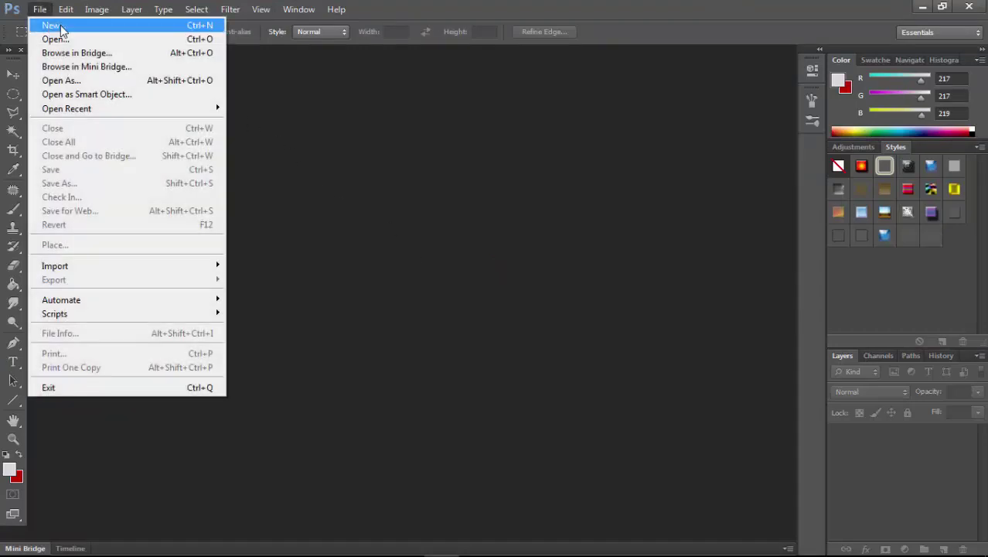
{"action": "left_click", "coordinate": [61, 27]}
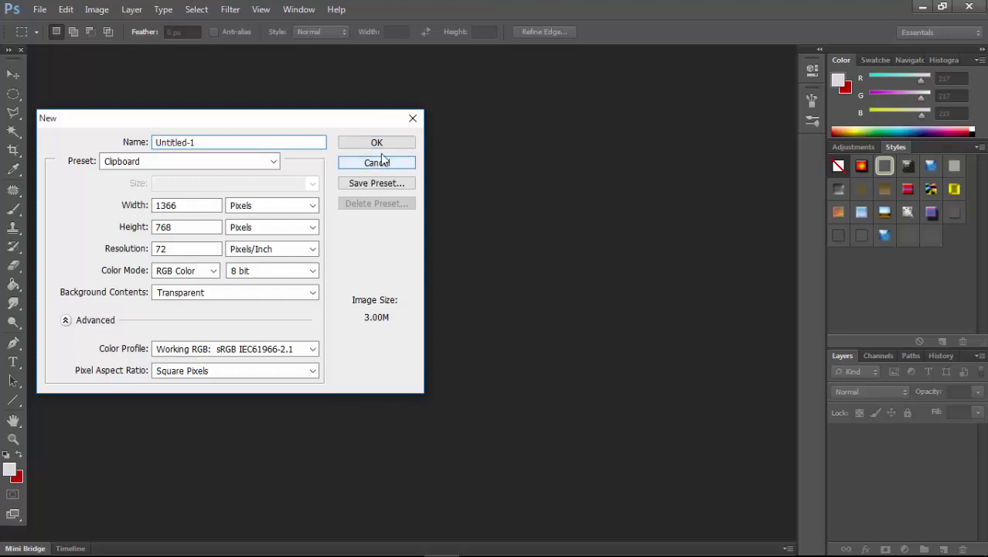
{"action": "left_click", "coordinate": [381, 161]}
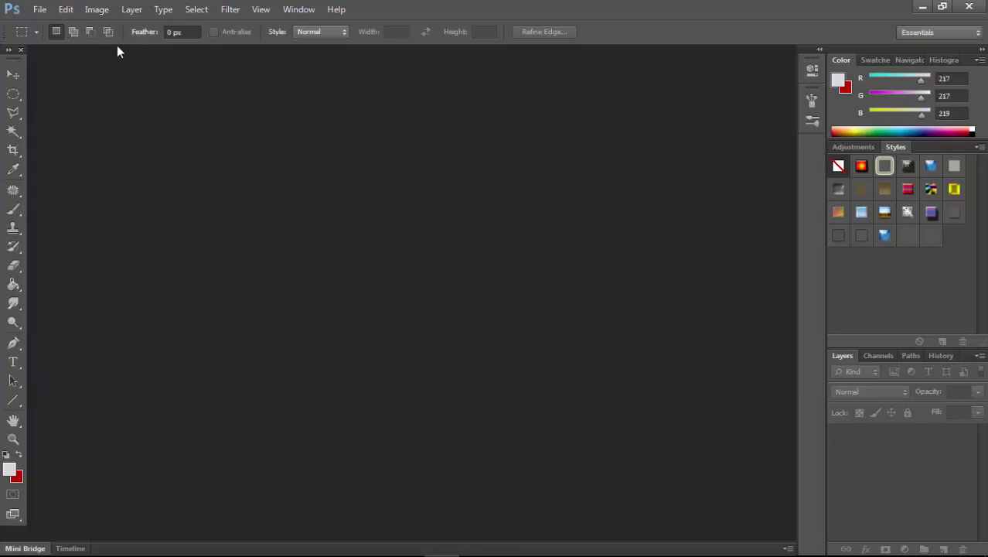
{"action": "left_click", "coordinate": [40, 11]}
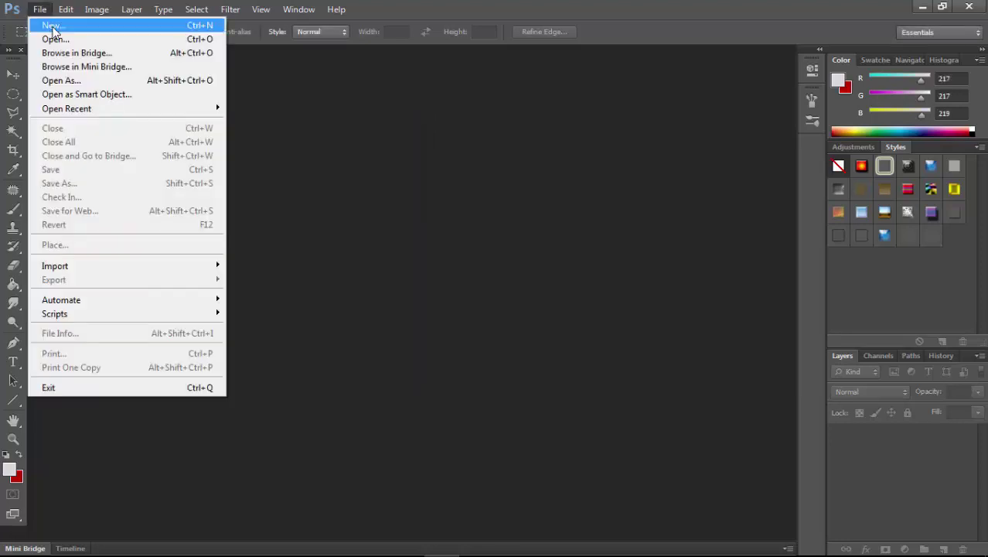
{"action": "left_click", "coordinate": [54, 27]}
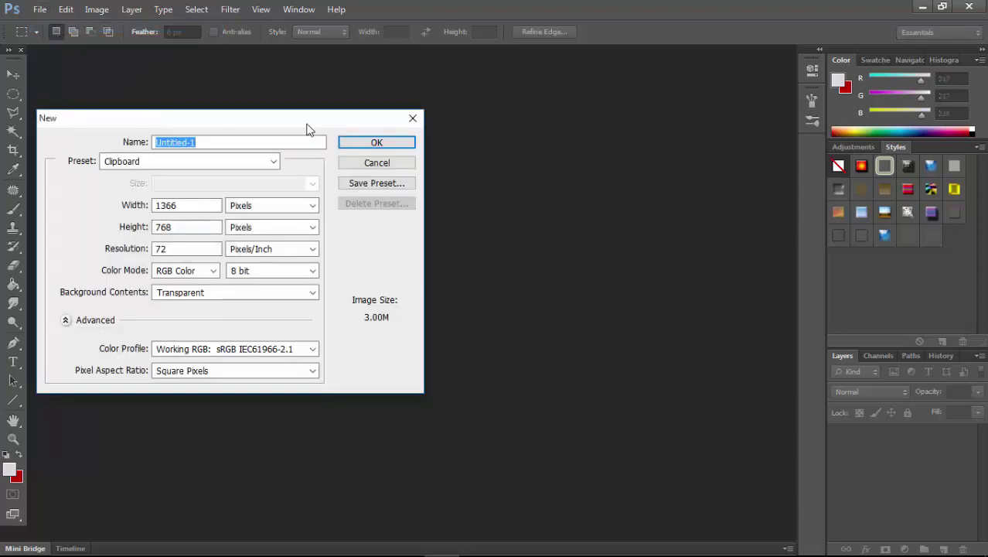
{"action": "left_click", "coordinate": [371, 142]}
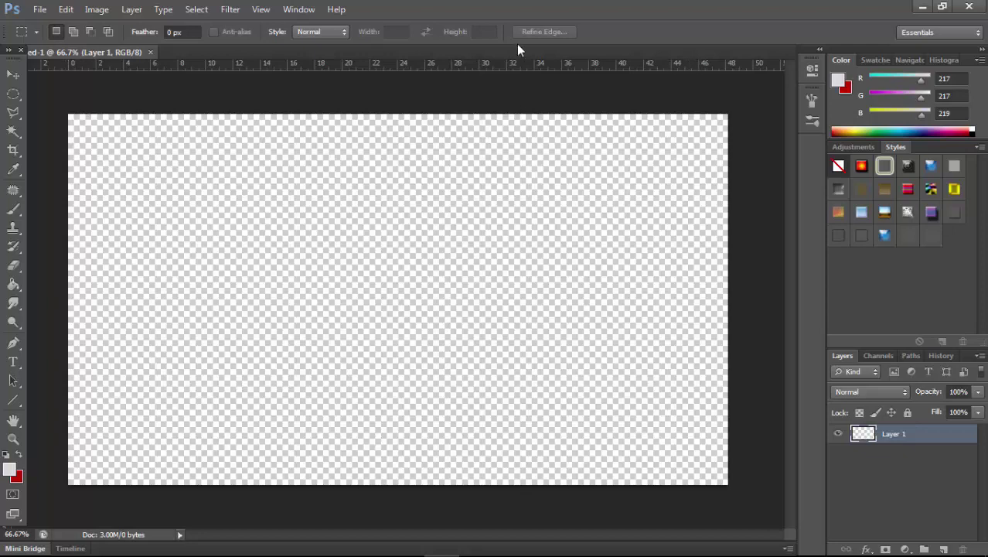
{"action": "key", "text": "ctrl+v"}
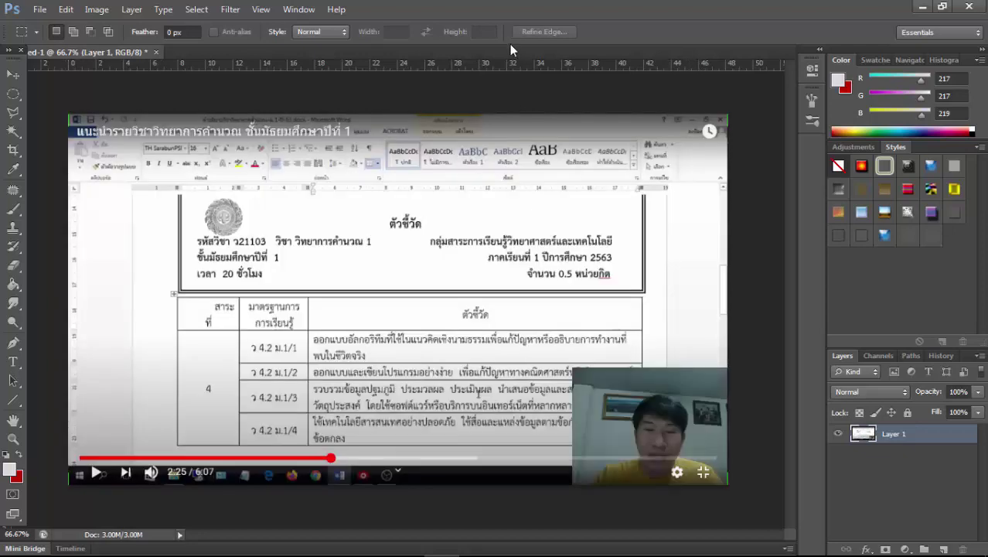
- Save the image in JPEG format as 1111.jpg, accepting the default JPEG options
{"action": "left_click", "coordinate": [39, 11]}
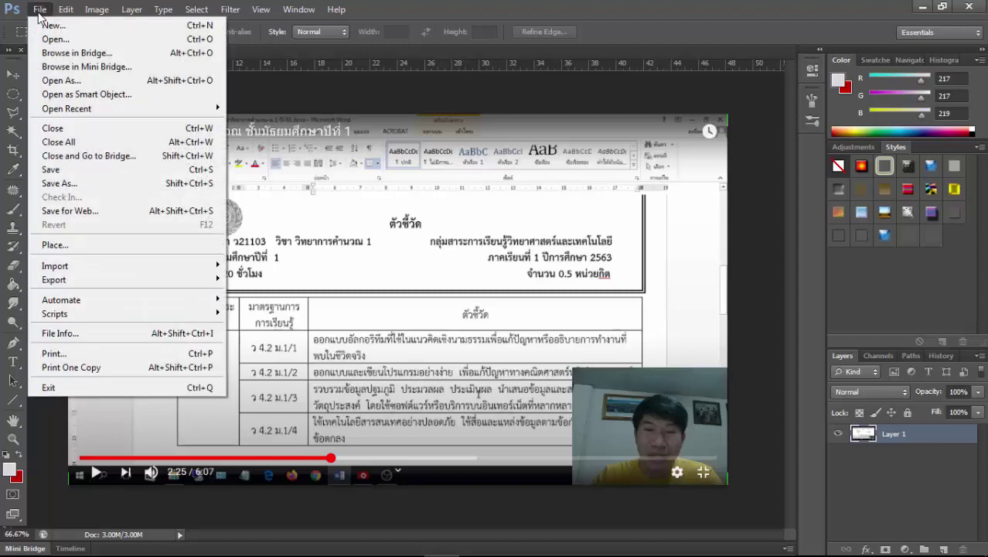
{"action": "left_click", "coordinate": [39, 10]}
{"action": "left_click", "coordinate": [39, 10]}
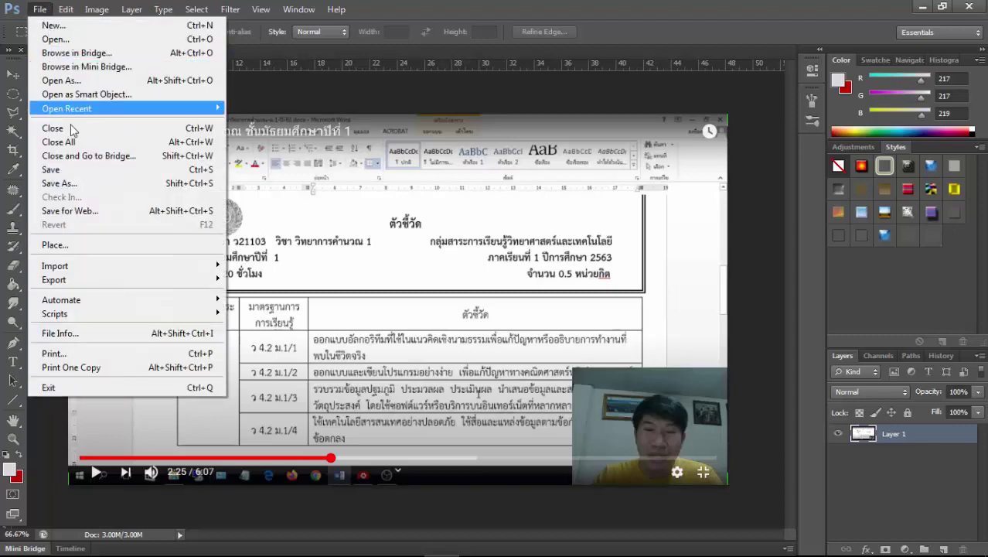
{"action": "left_click", "coordinate": [72, 170]}
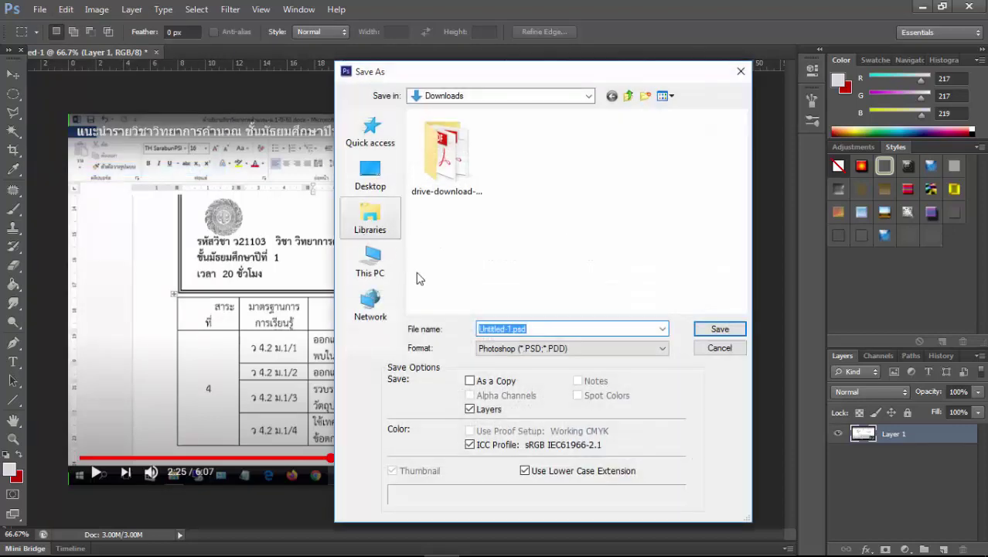
{"action": "left_click", "coordinate": [576, 352]}
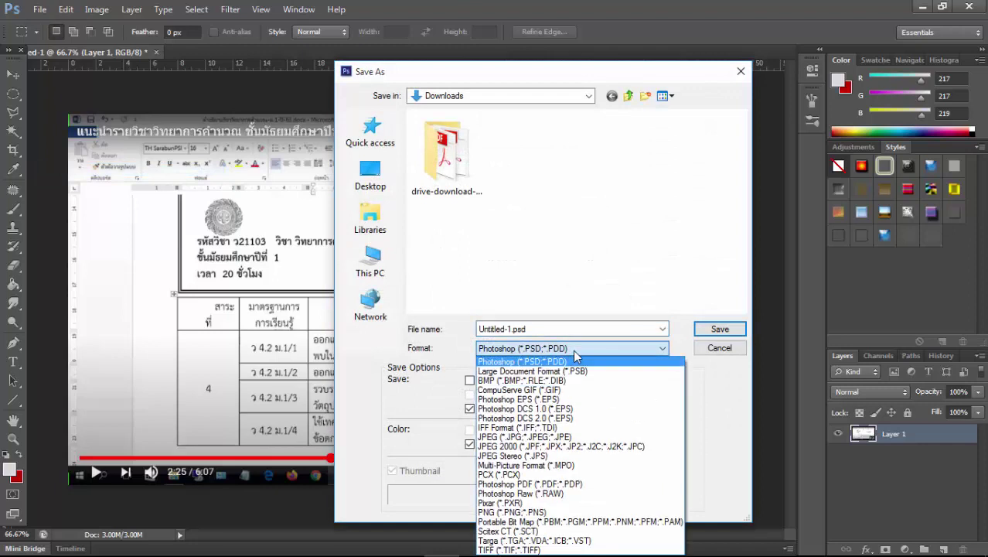
{"action": "left_click", "coordinate": [544, 437]}
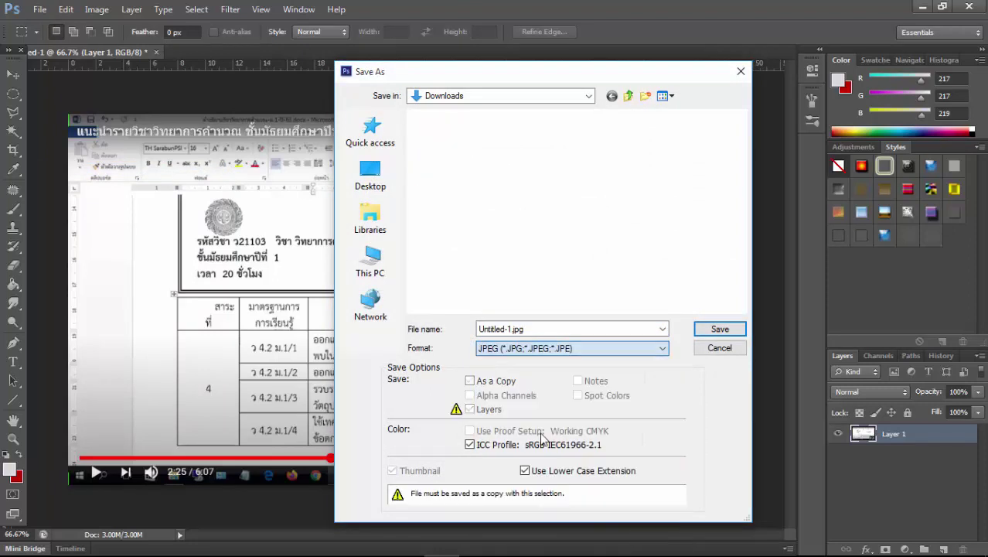
{"action": "double_click", "coordinate": [545, 330]}
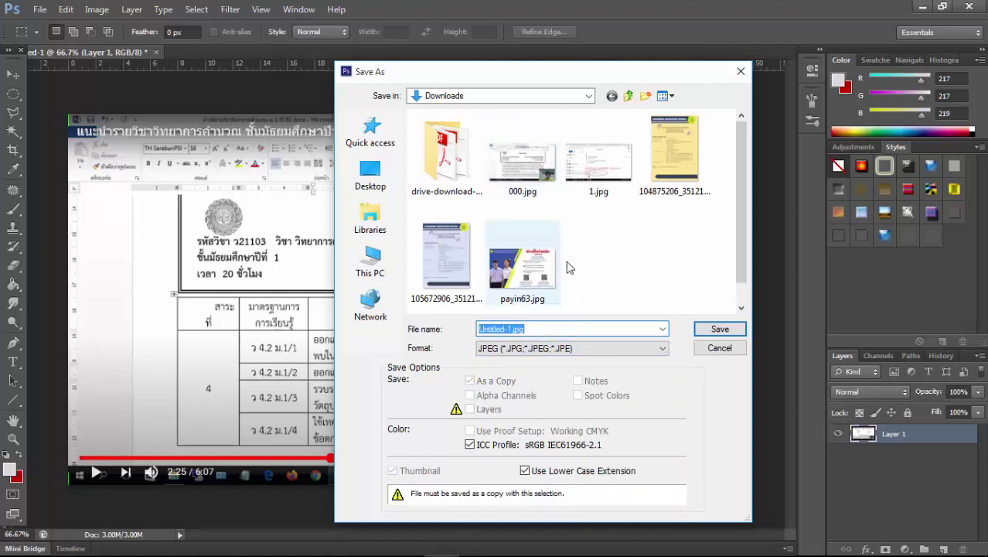
{"action": "type", "text": "1111"}
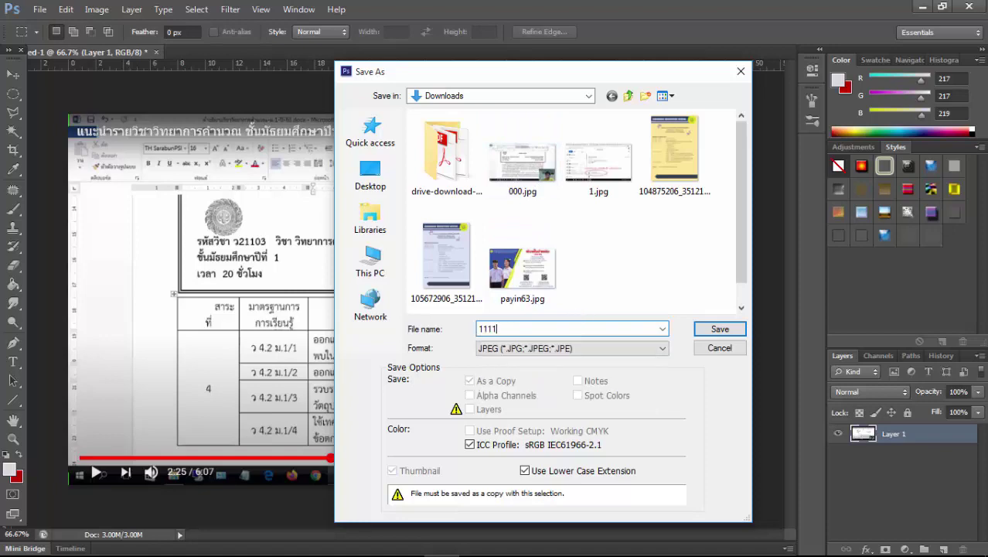
{"action": "left_click", "coordinate": [709, 331]}
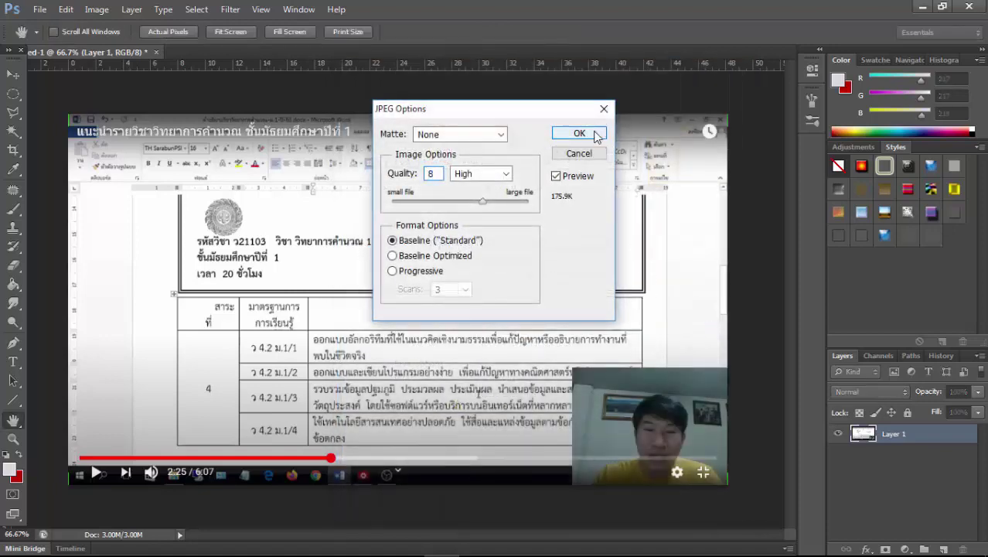
{"action": "left_click", "coordinate": [594, 135]}
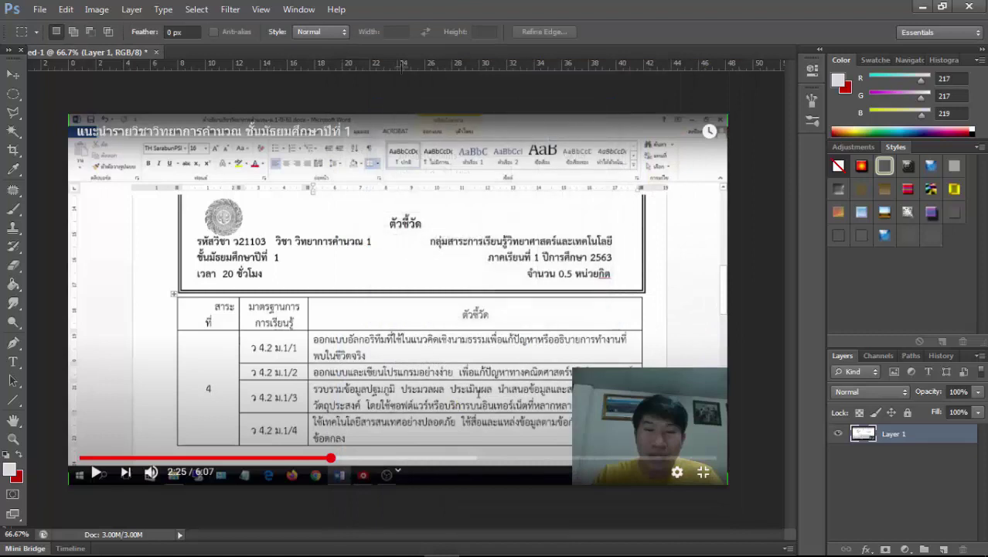
- Quit Photoshop without saving the original document and return to Chrome
{"action": "left_click", "coordinate": [977, 9]}
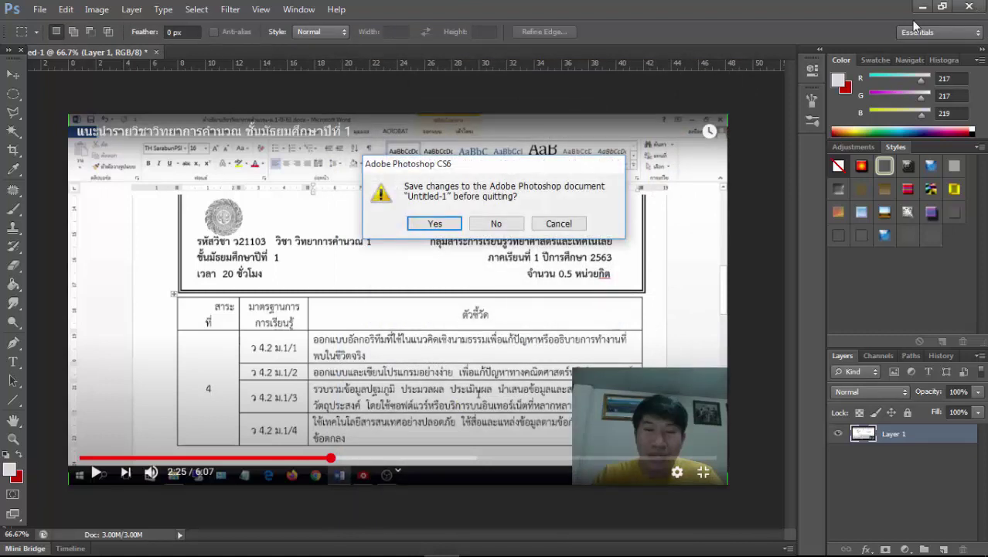
{"action": "left_click", "coordinate": [496, 225]}
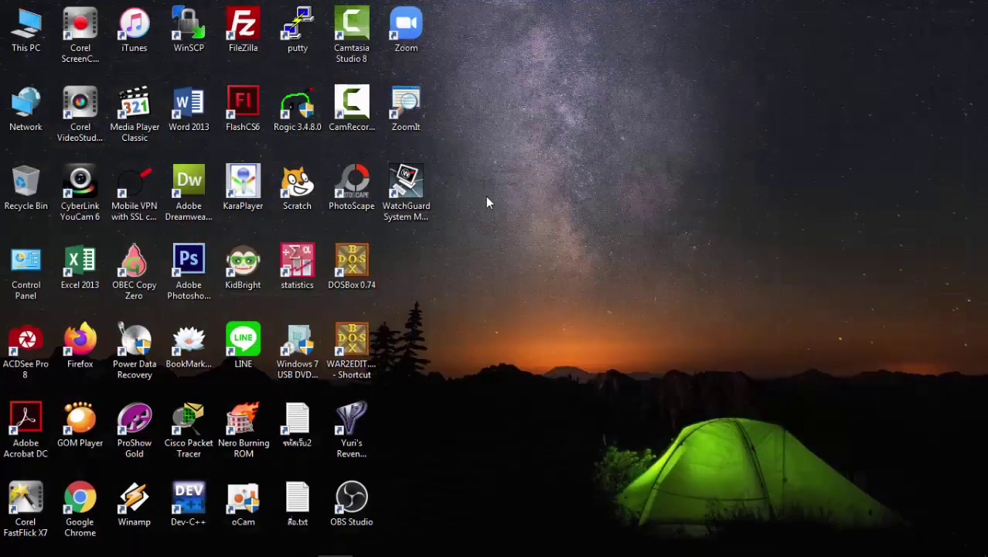
{"action": "left_click", "coordinate": [371, 542]}
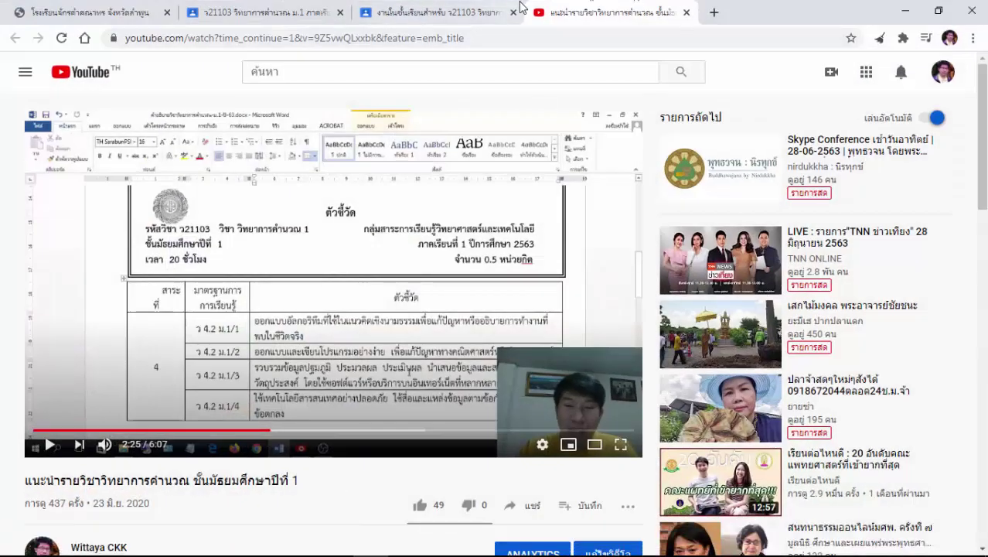
- Close the YouTube tab and video viewer, open the assignment details, and remove 000.jpg
{"action": "left_click", "coordinate": [686, 12]}
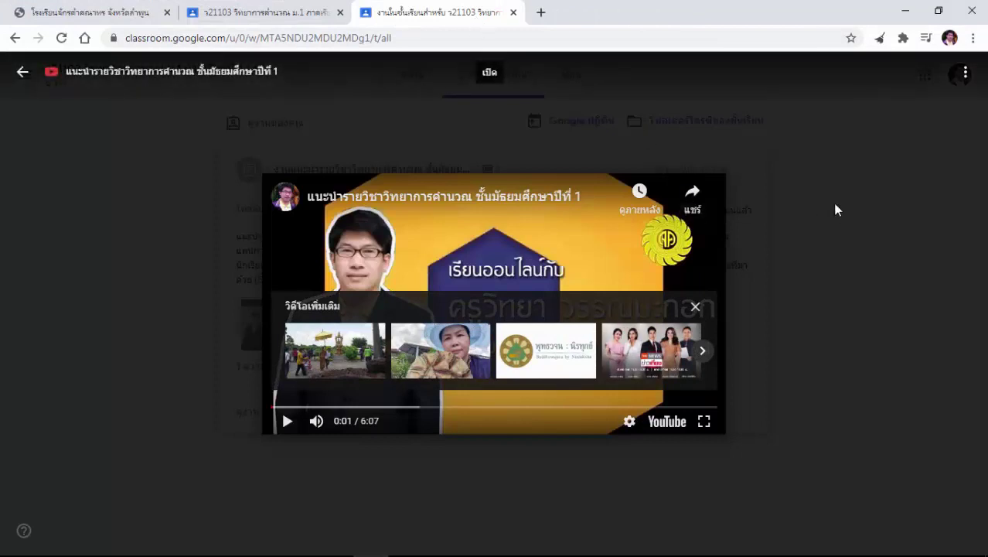
{"action": "left_click", "coordinate": [833, 205]}
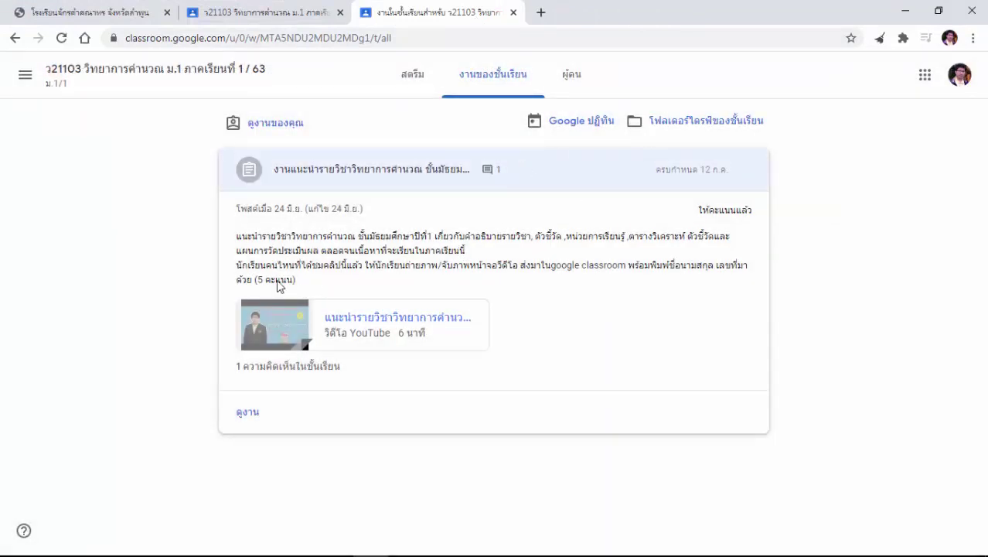
{"action": "left_click", "coordinate": [249, 412]}
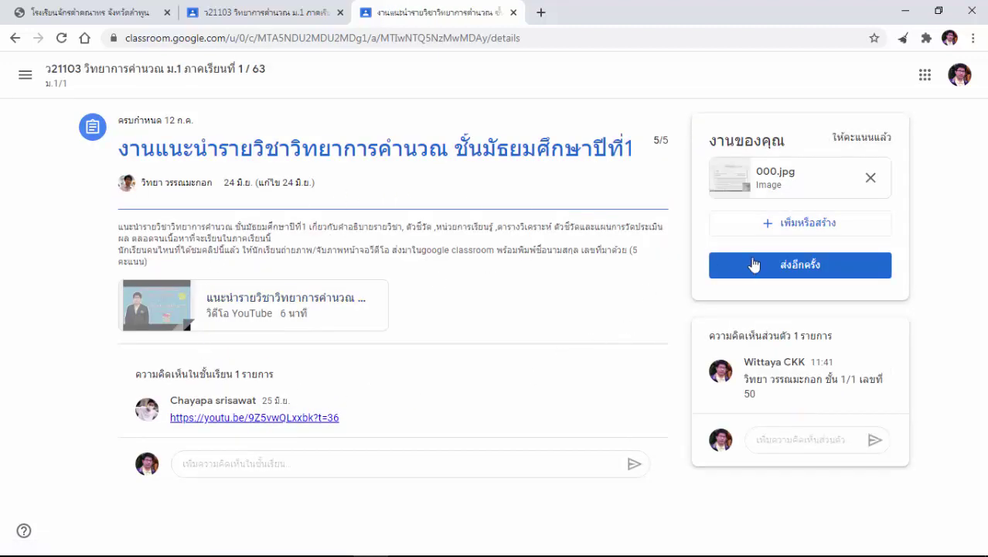
{"action": "left_click", "coordinate": [871, 180]}
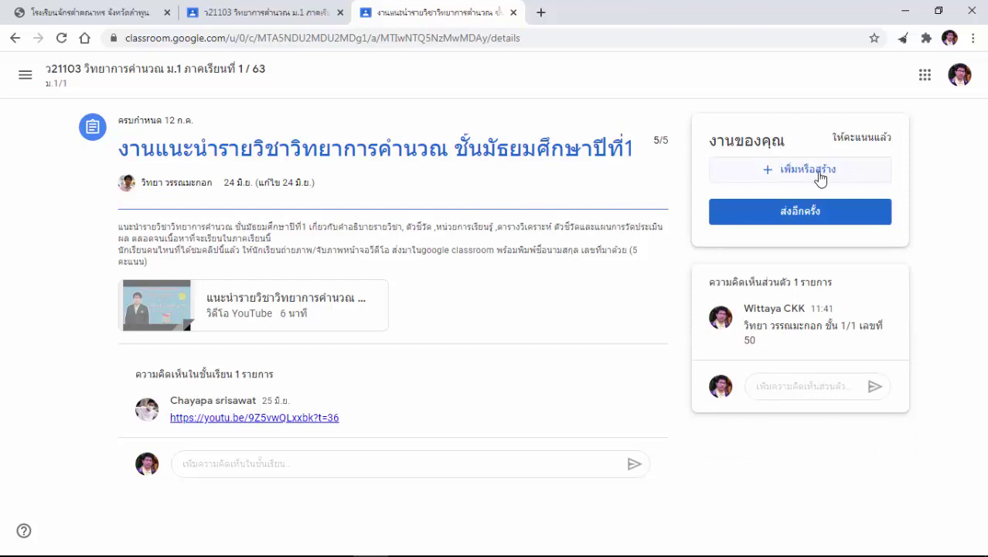
- Delete the old private comment and confirm the deletion
{"action": "left_click", "coordinate": [882, 311]}
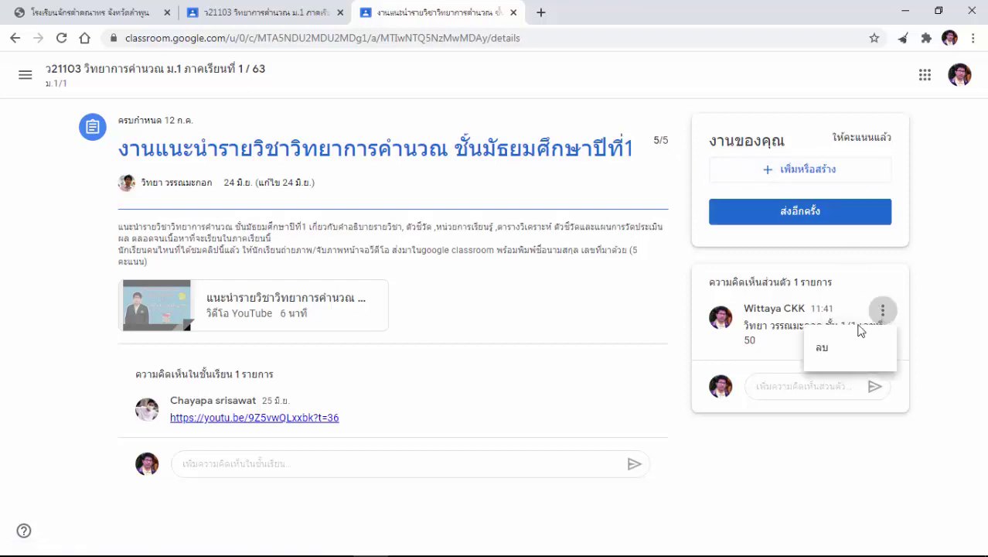
{"action": "left_click", "coordinate": [840, 355]}
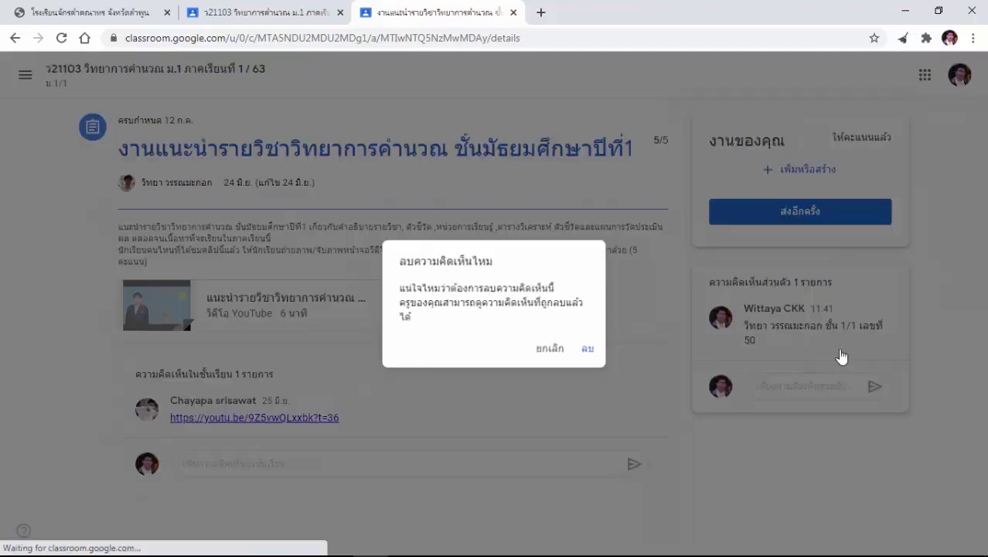
{"action": "left_click", "coordinate": [590, 350]}
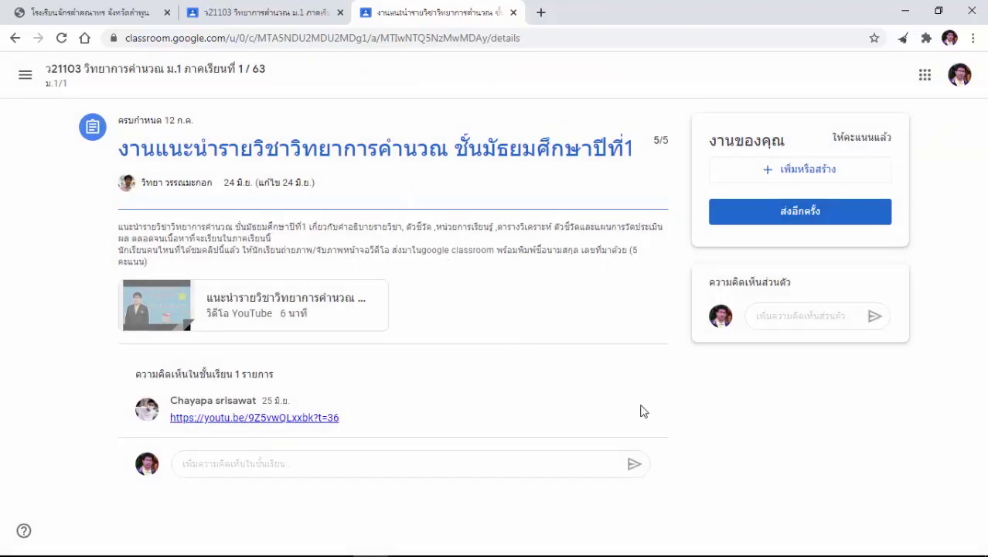
- Upload 1111.jpg from the Downloads folder as the submission's attached file
{"action": "left_click", "coordinate": [821, 174]}
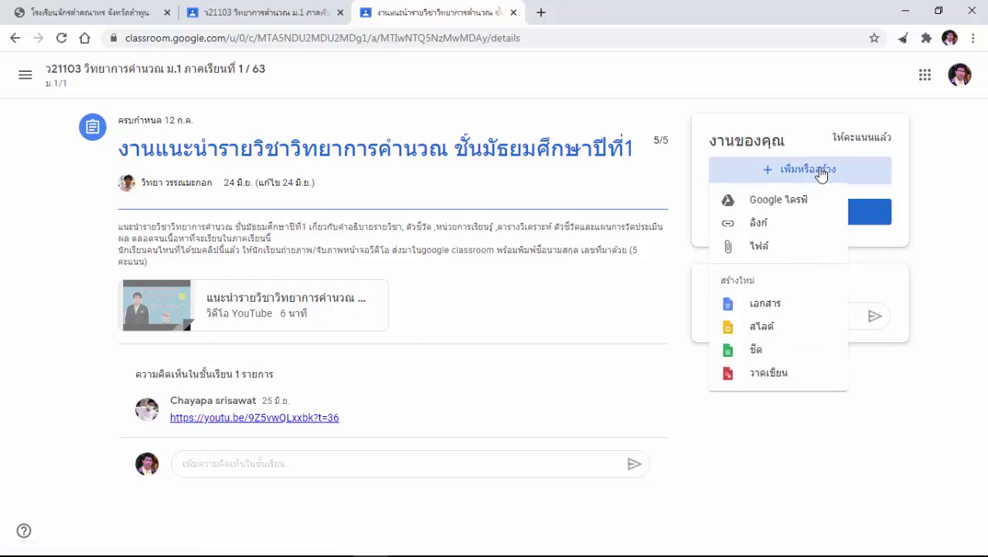
{"action": "left_click", "coordinate": [793, 247]}
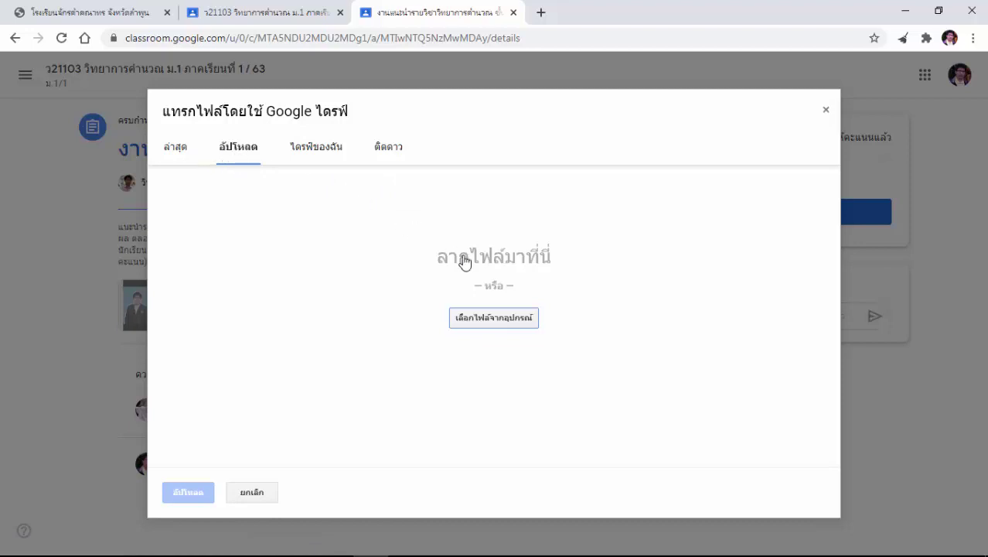
{"action": "left_click", "coordinate": [502, 327]}
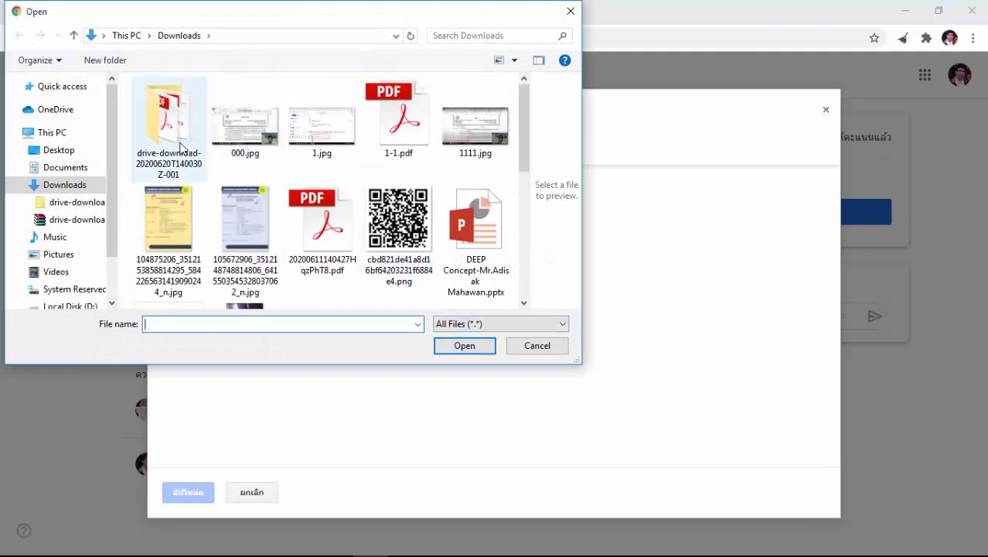
{"action": "left_click", "coordinate": [493, 139]}
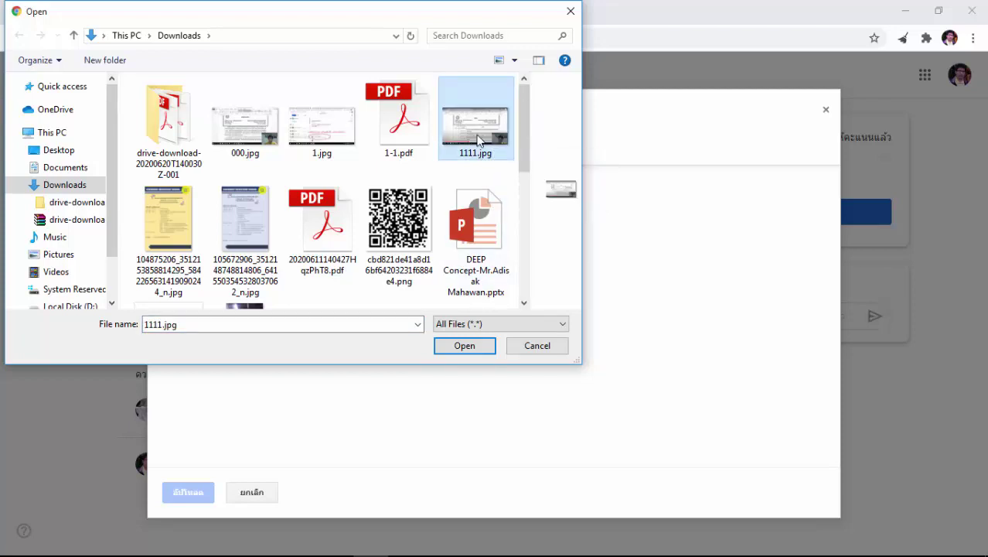
{"action": "left_click", "coordinate": [464, 345]}
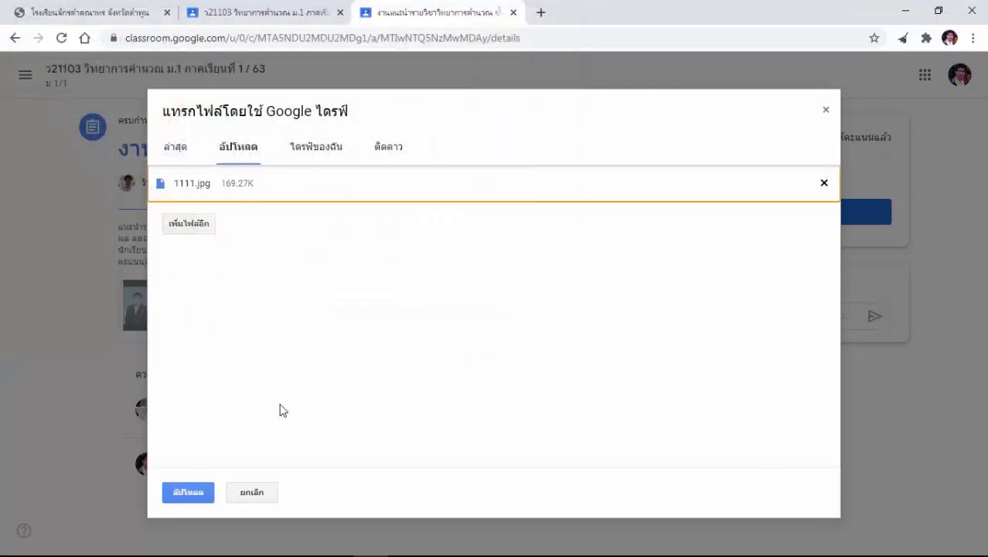
{"action": "left_click", "coordinate": [199, 499]}
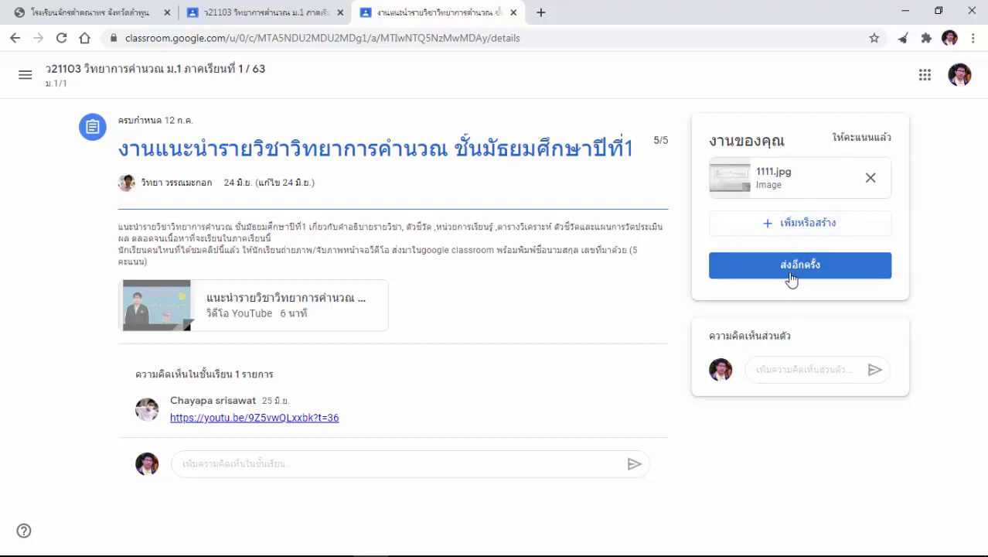
- Post a private comment with the student's full name, class and class number
{"action": "left_click", "coordinate": [796, 367]}
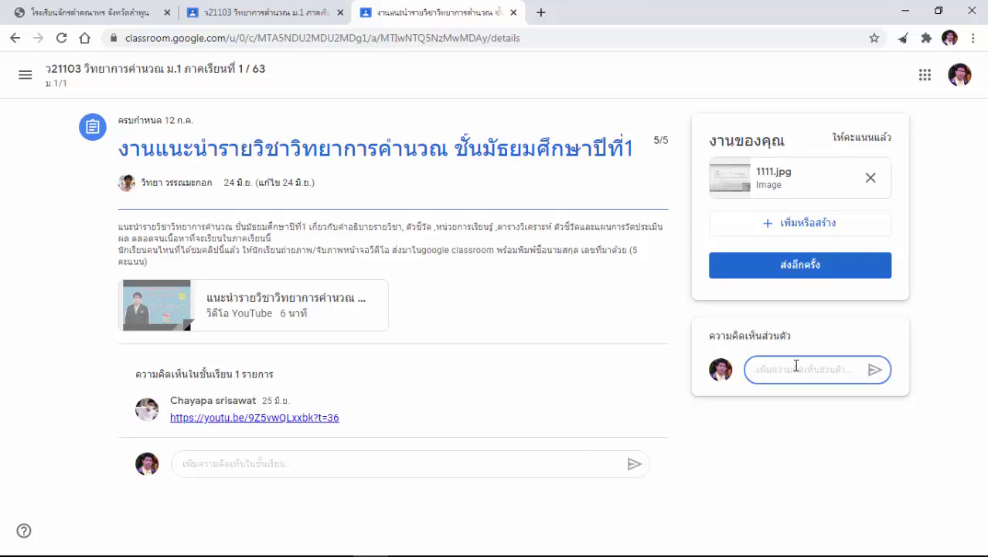
{"action": "type", "text": "เ"}
{"action": "key", "text": "BackSpace"}
{"action": "type", "text": "วิทยา วรรณมะกอก ชั้น1"}
{"action": "type", "text": "/"}
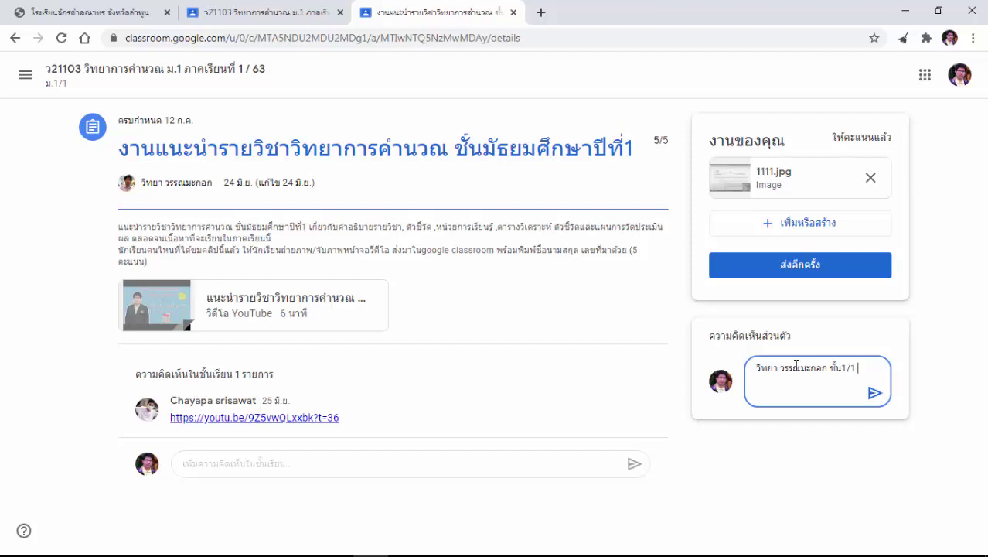
{"action": "type", "text": "1 เลขที่50"}
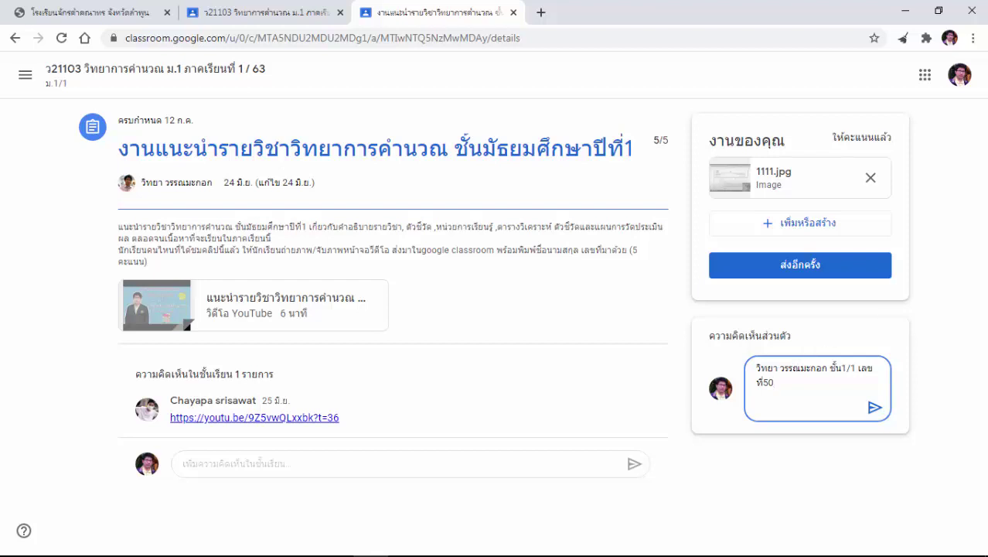
{"action": "left_click", "coordinate": [876, 408]}
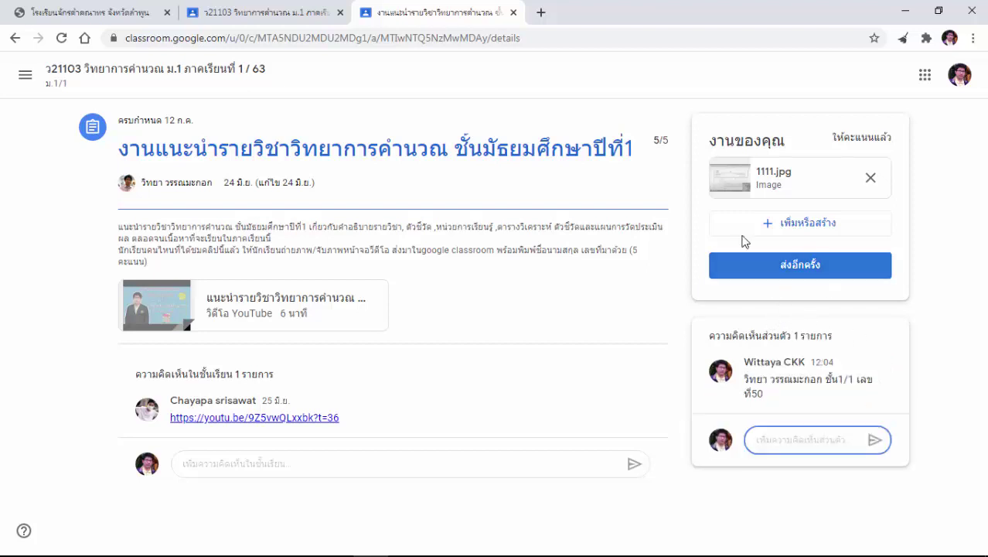
{"action": "left_click", "coordinate": [657, 140]}
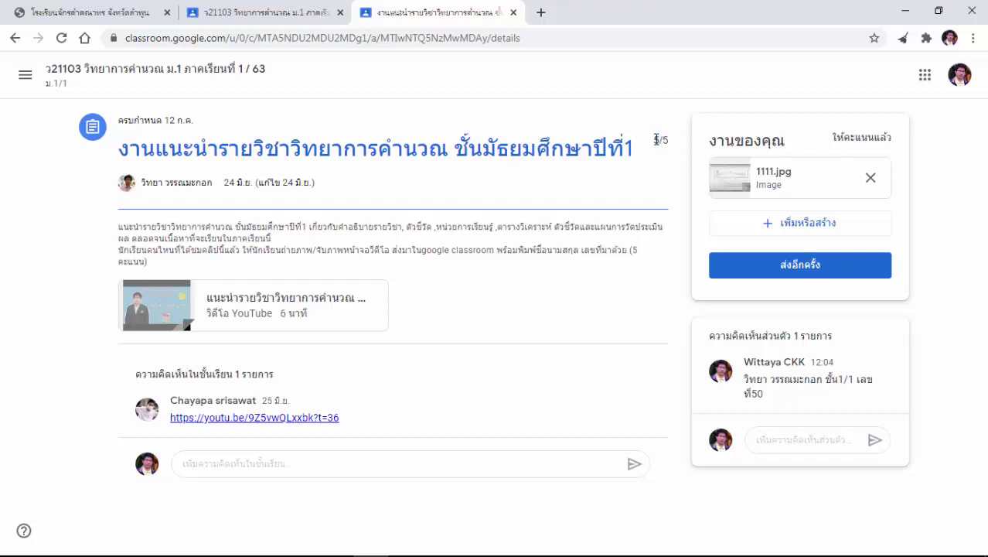
- Resubmit the assignment with 1111.jpg, confirm, and switch to the class Stream tab
{"action": "double_click", "coordinate": [658, 140]}
{"action": "left_click", "coordinate": [812, 272]}
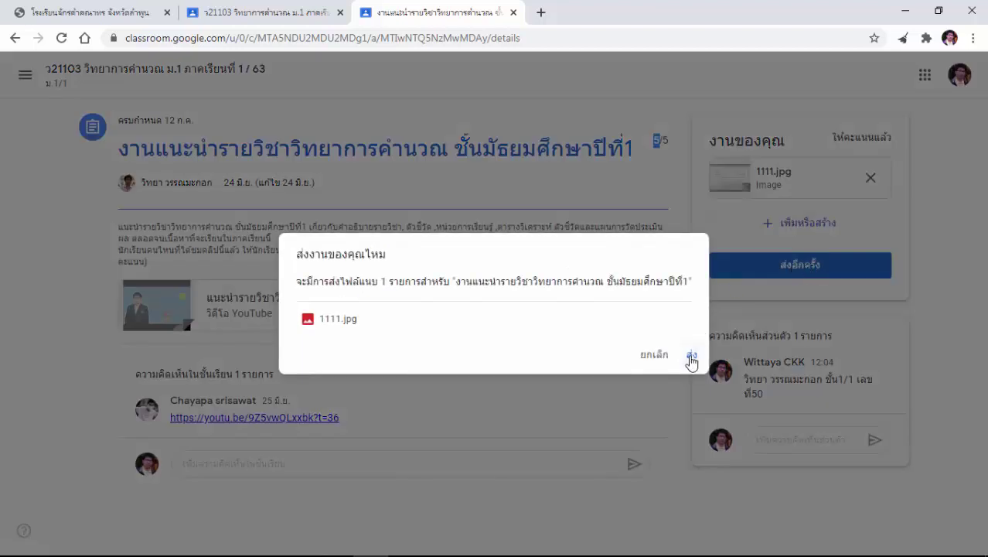
{"action": "left_click", "coordinate": [691, 356]}
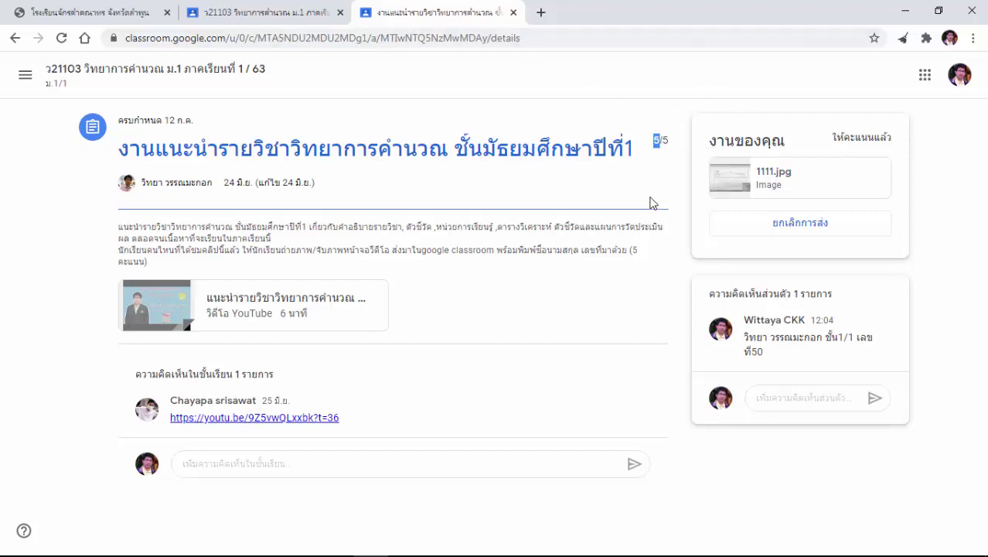
{"action": "left_click", "coordinate": [277, 13]}
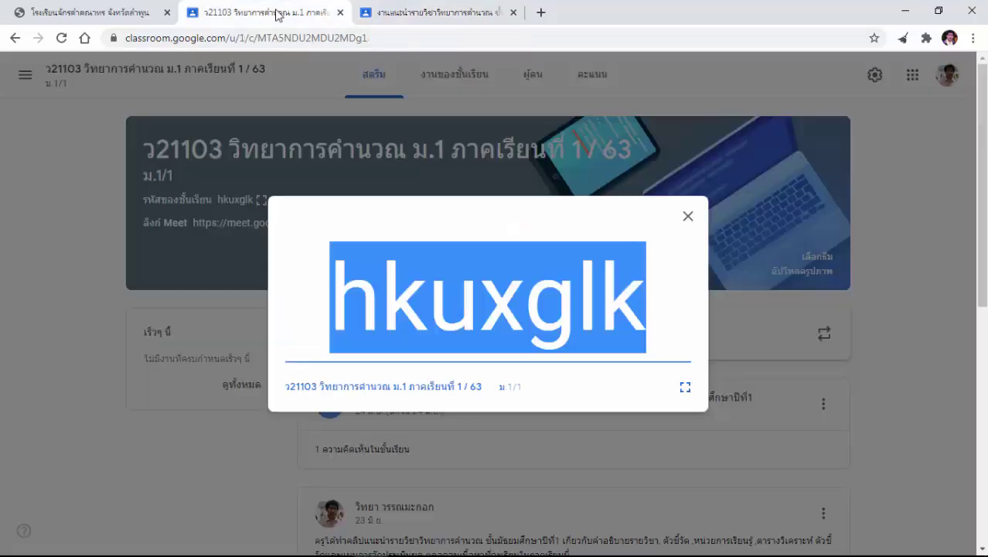
- Close the enlarged class code and go back to class ม.1/1 from the class list
{"action": "left_click", "coordinate": [914, 229]}
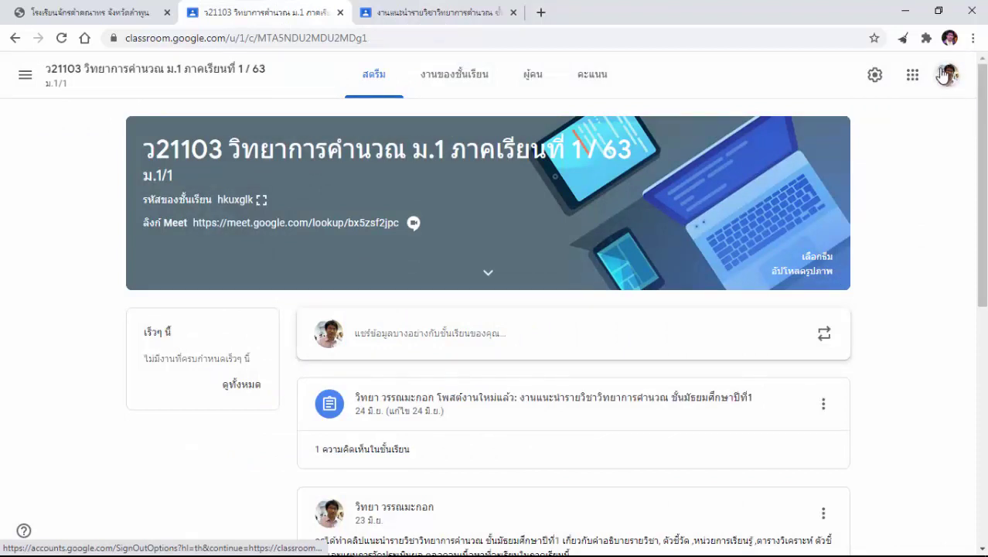
{"action": "left_click", "coordinate": [25, 74]}
{"action": "scroll", "coordinate": [116, 309], "scroll_direction": "down", "scroll_amount": 10}
{"action": "scroll", "coordinate": [135, 387], "scroll_direction": "down", "scroll_amount": 5}
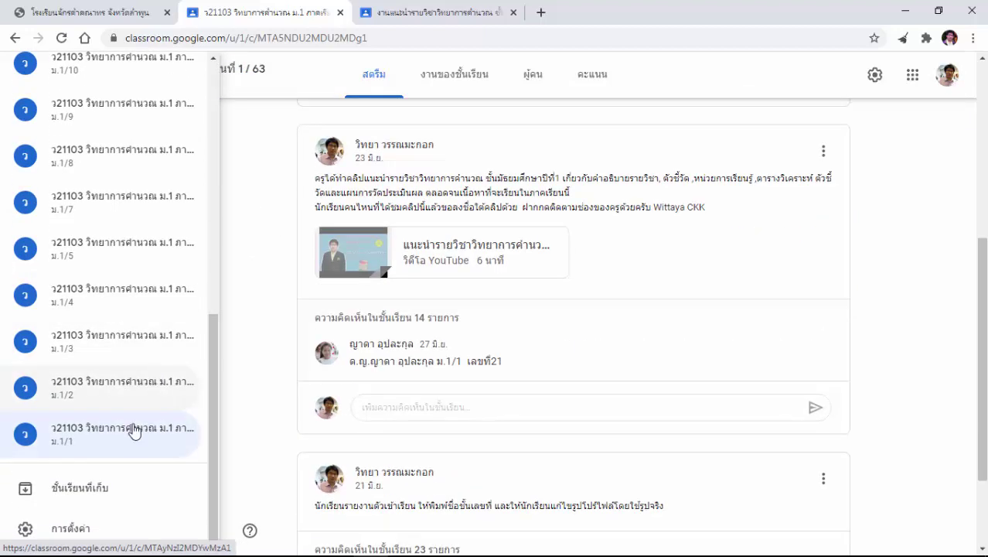
{"action": "left_click", "coordinate": [132, 431]}
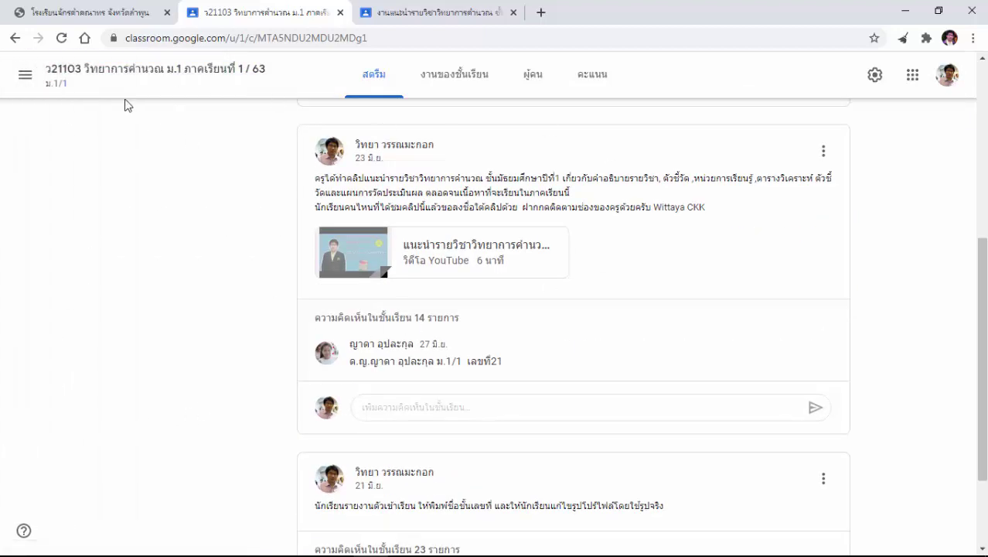
{"action": "left_click", "coordinate": [25, 74]}
{"action": "scroll", "coordinate": [93, 433], "scroll_direction": "down", "scroll_amount": 5}
{"action": "scroll", "coordinate": [112, 485], "scroll_direction": "down", "scroll_amount": 3}
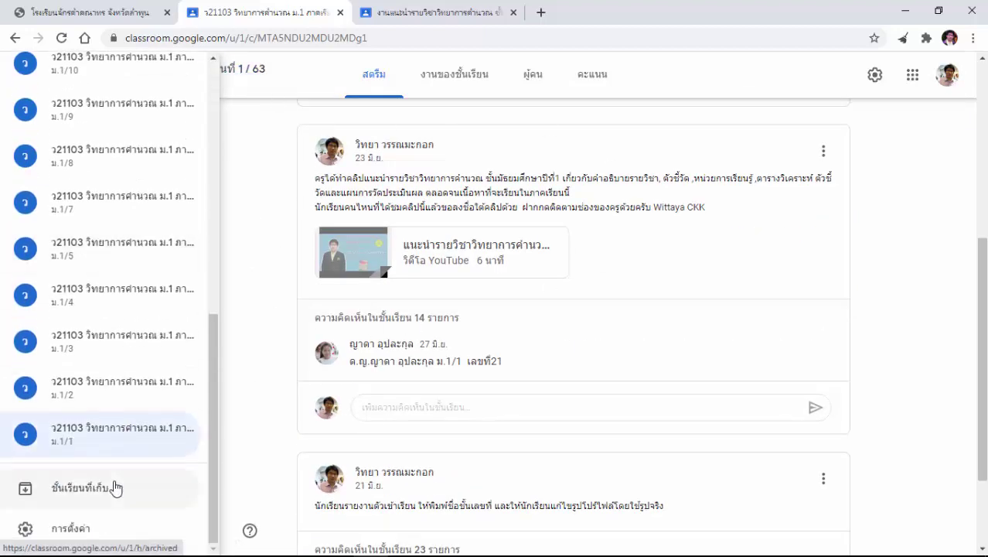
{"action": "left_click", "coordinate": [101, 442]}
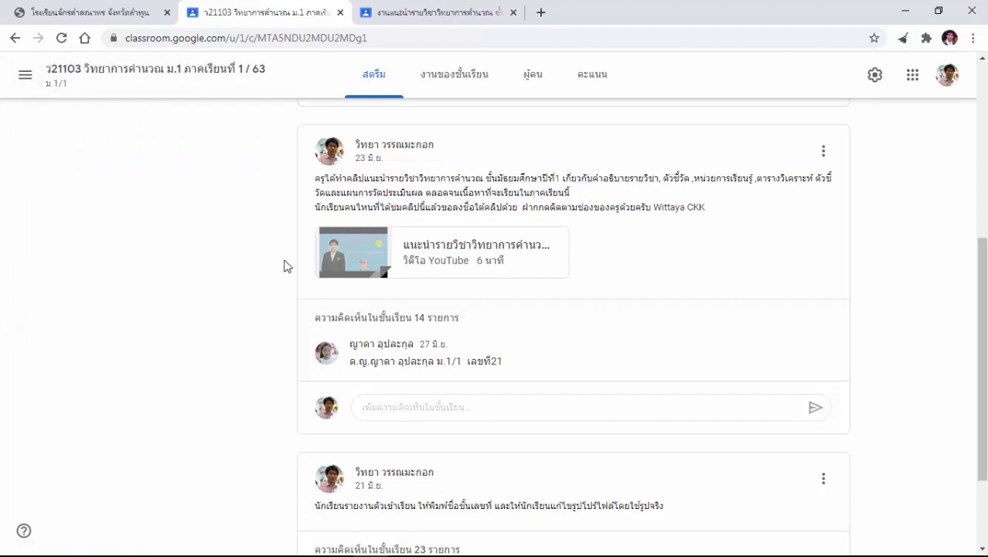
- Reload the class stream and open the course-introduction assignment's student work
{"action": "left_click", "coordinate": [386, 41]}
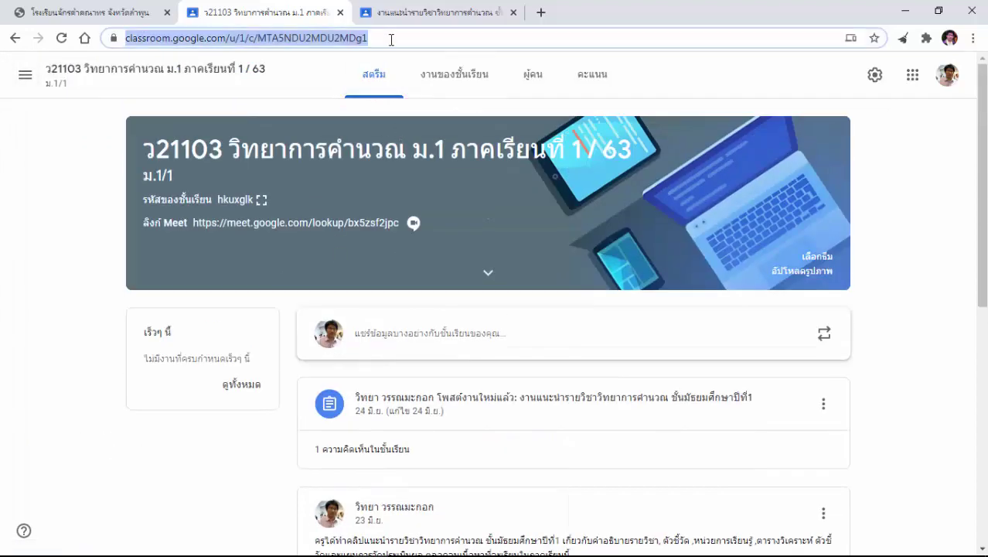
{"action": "key", "text": "Return"}
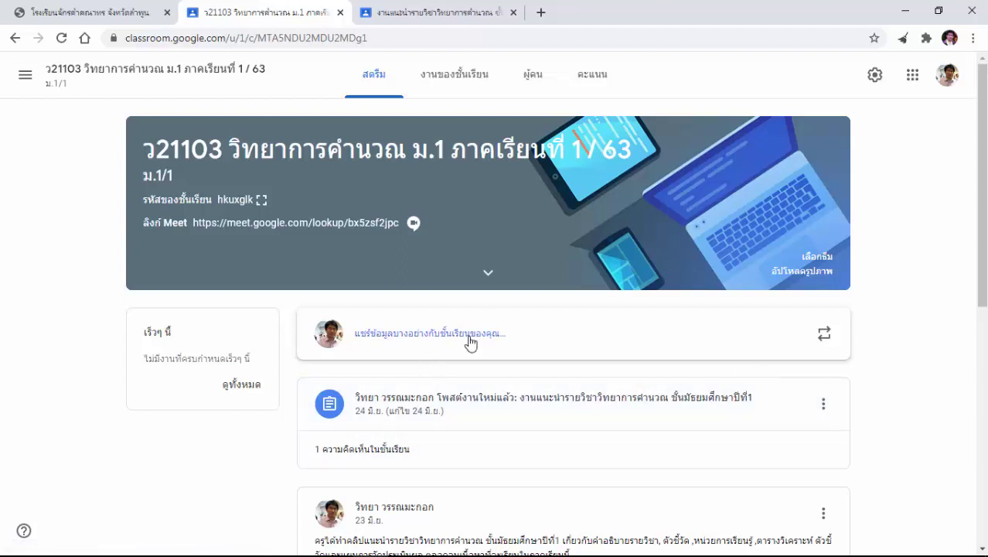
{"action": "scroll", "coordinate": [468, 342], "scroll_direction": "down", "scroll_amount": 1}
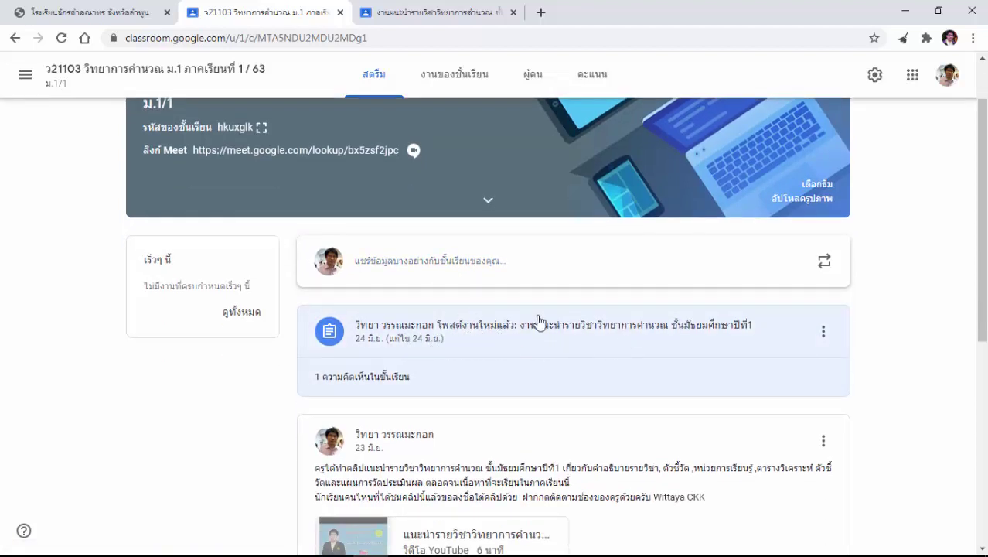
{"action": "left_click", "coordinate": [553, 337]}
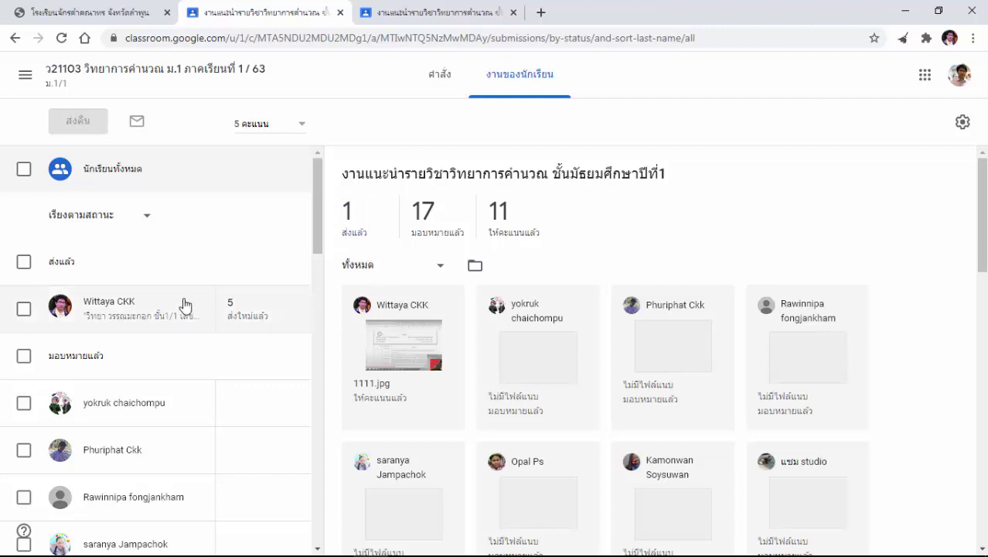
- Open the student's submitted 1111.jpg and set its grade to 5
{"action": "left_click", "coordinate": [109, 304]}
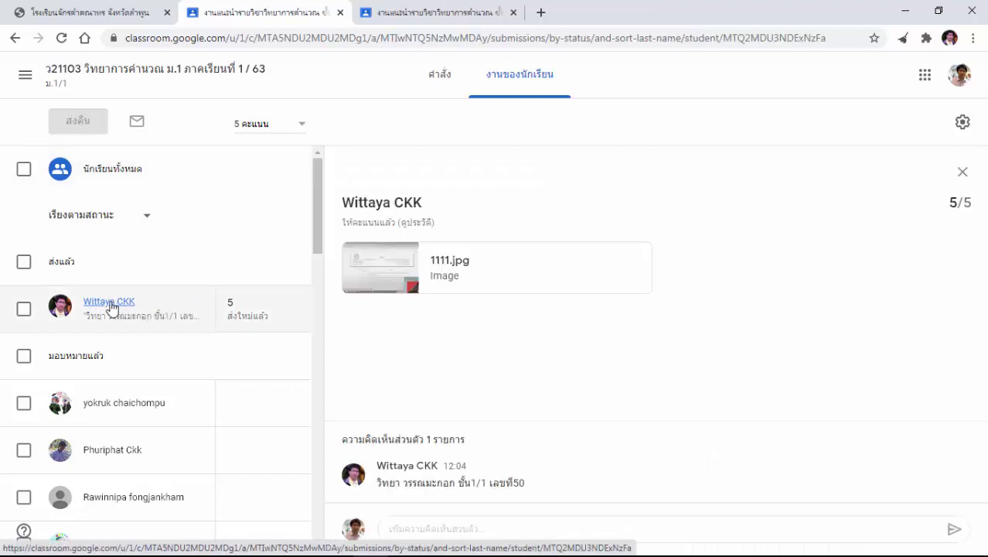
{"action": "left_click", "coordinate": [380, 267]}
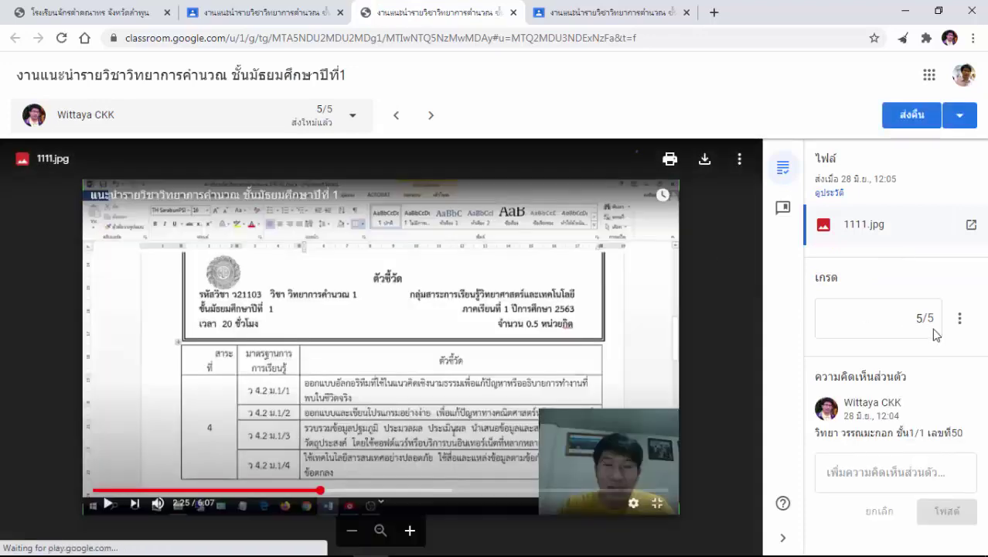
{"action": "left_click", "coordinate": [935, 334]}
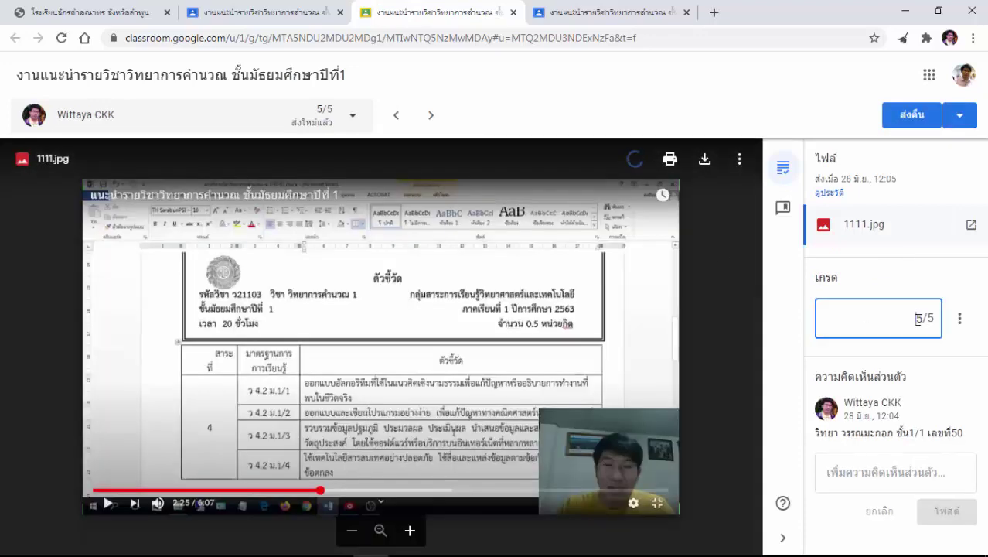
{"action": "double_click", "coordinate": [921, 320]}
{"action": "type", "text": "0"}
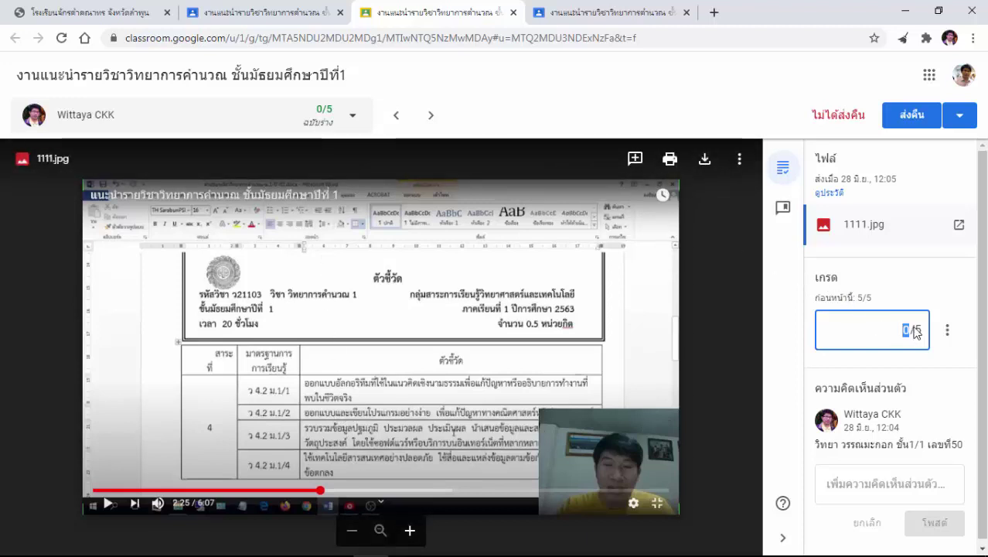
{"action": "type", "text": "5"}
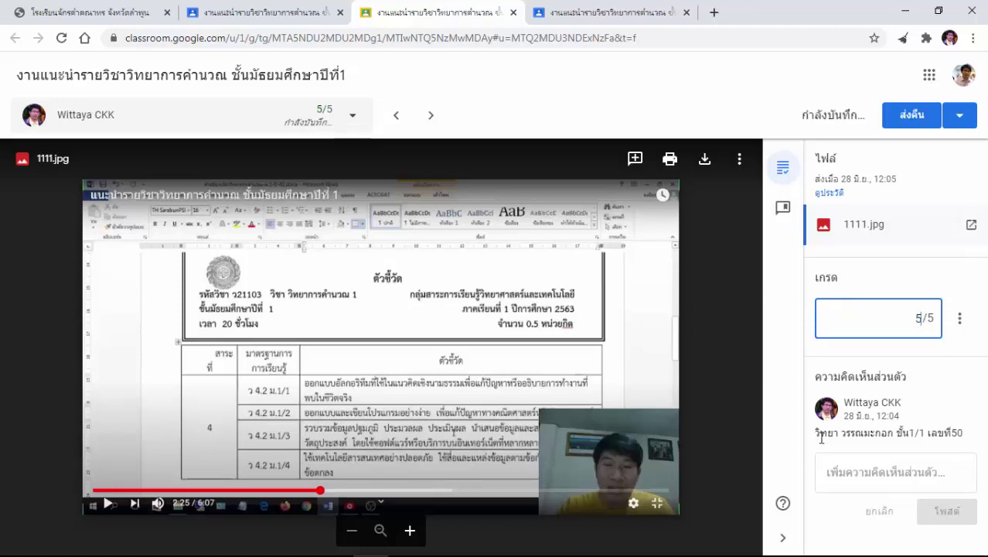
- Return the 5/5 graded work to the student, then switch to the student's assignment tab
{"action": "left_click_drag", "start_coordinate": [818, 435], "coordinate": [965, 442]}
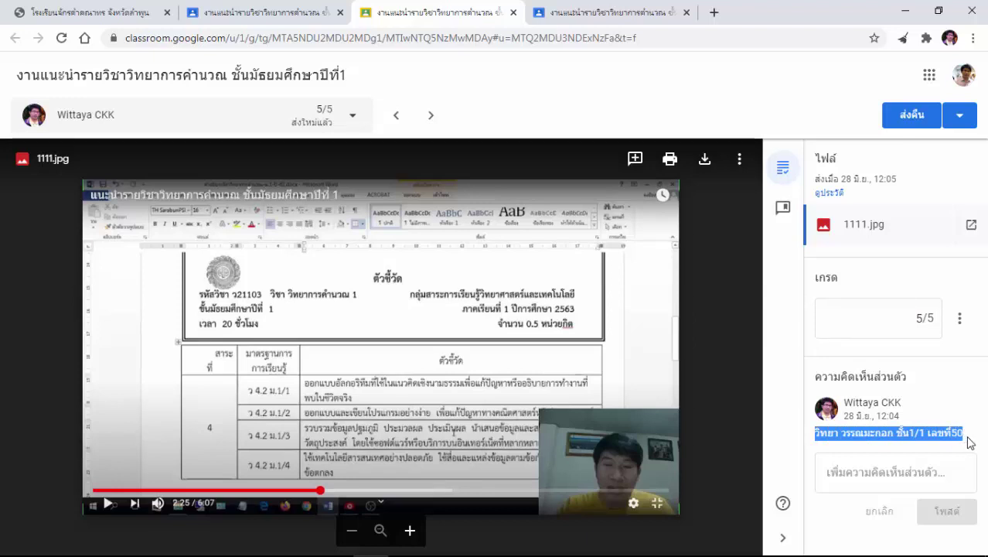
{"action": "left_click", "coordinate": [915, 117]}
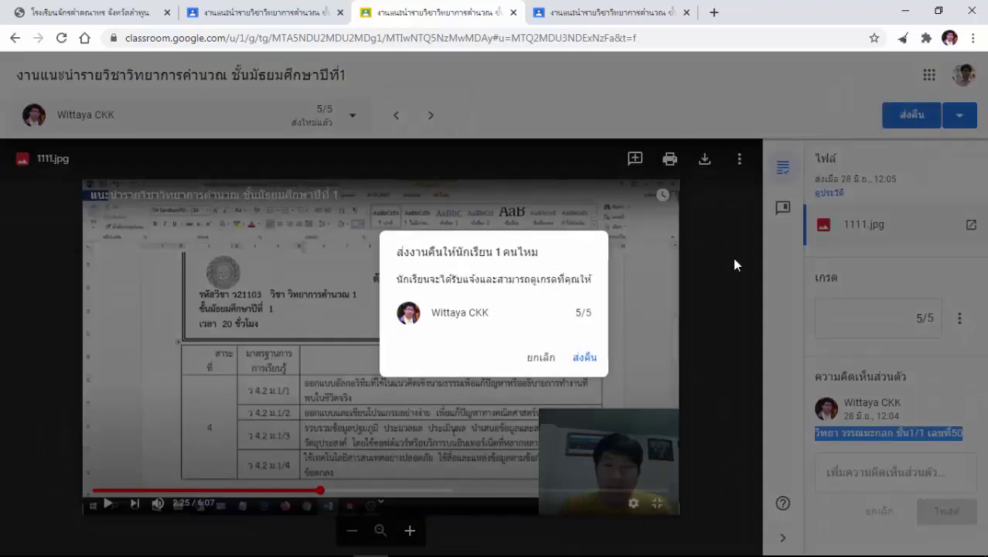
{"action": "left_click", "coordinate": [587, 360]}
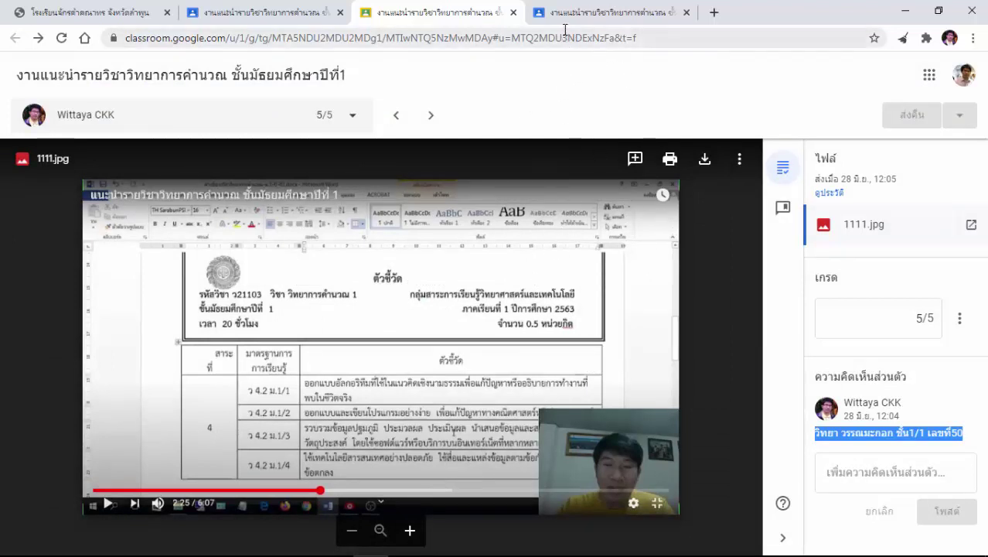
{"action": "left_click", "coordinate": [607, 15]}
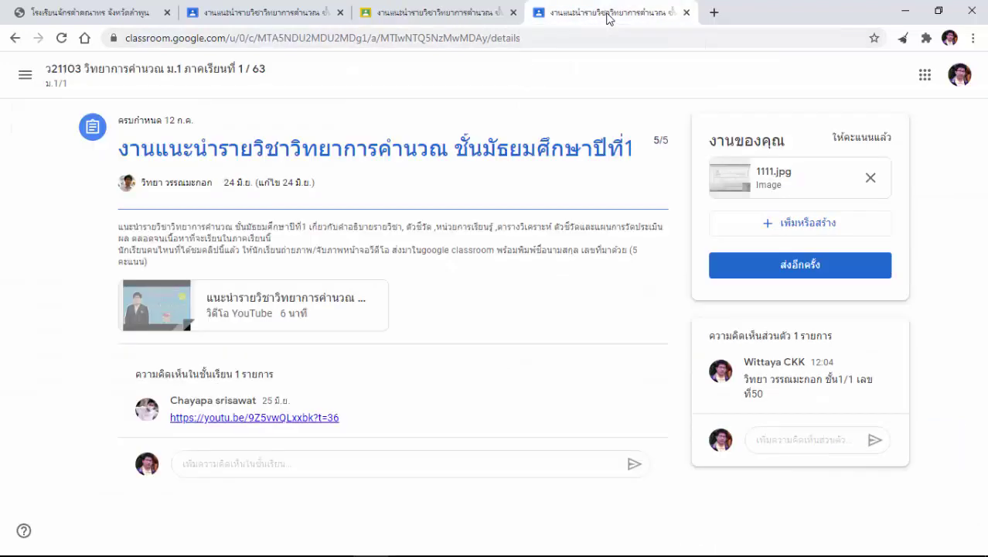